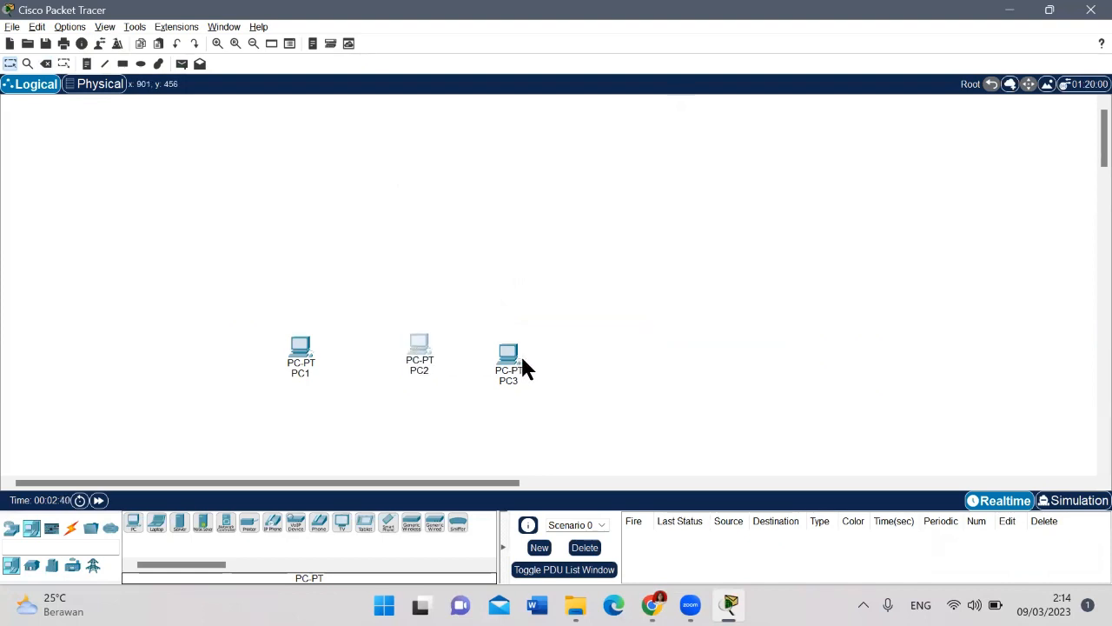
Step: Line up PC3 in the row beside PC2 and place a PT-Switch above PC2
left_click_drag(511, 362, 539, 349)
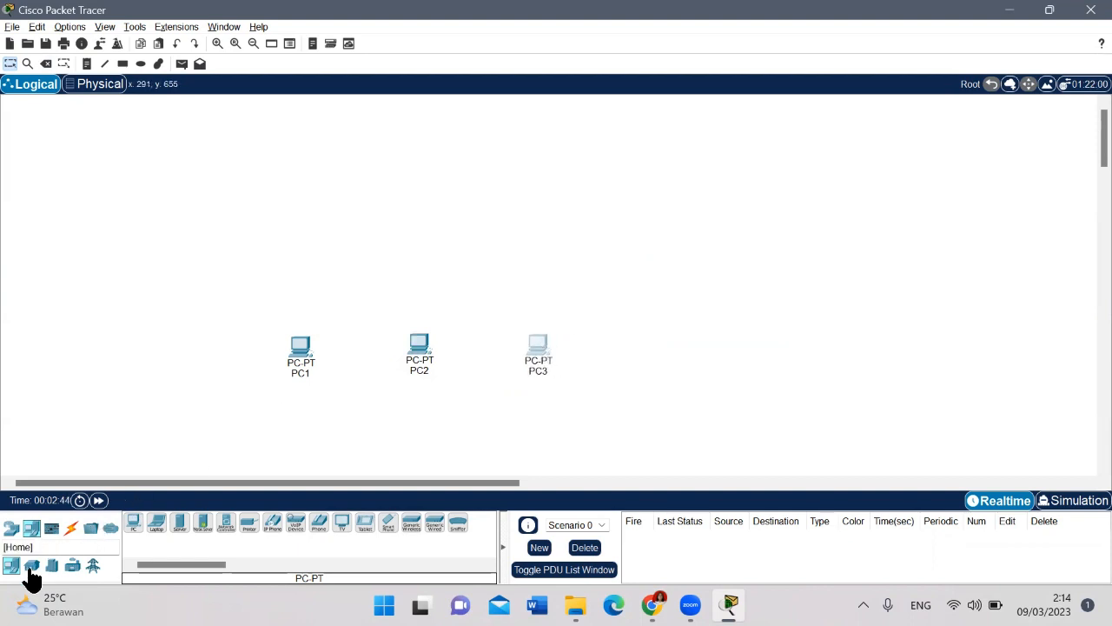
left_click(12, 527)
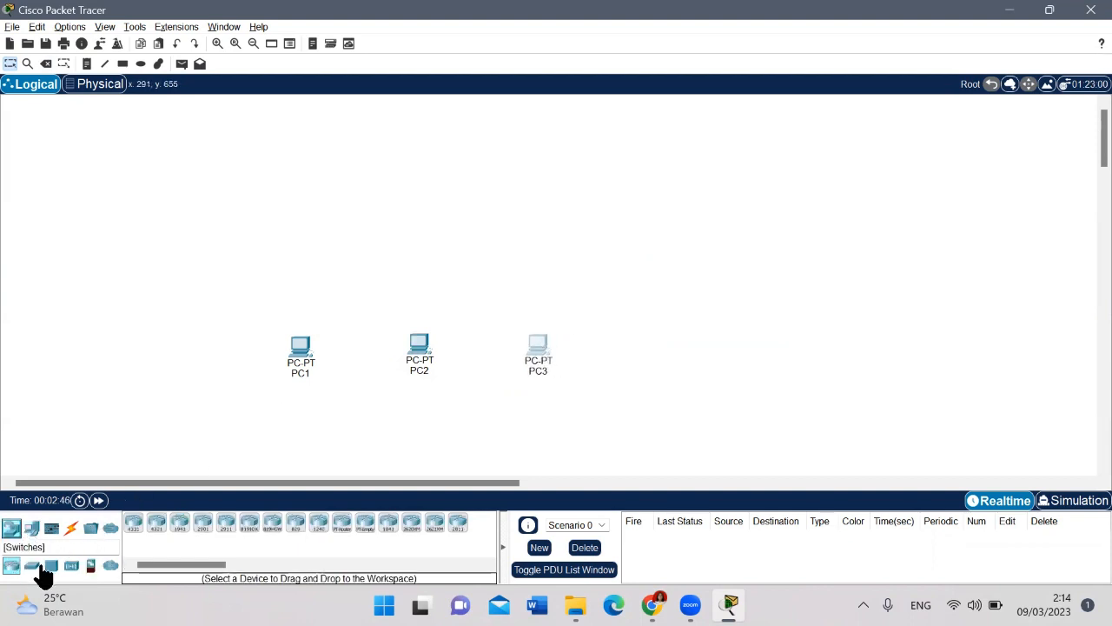
left_click(31, 565)
left_click_drag(154, 534, 419, 220)
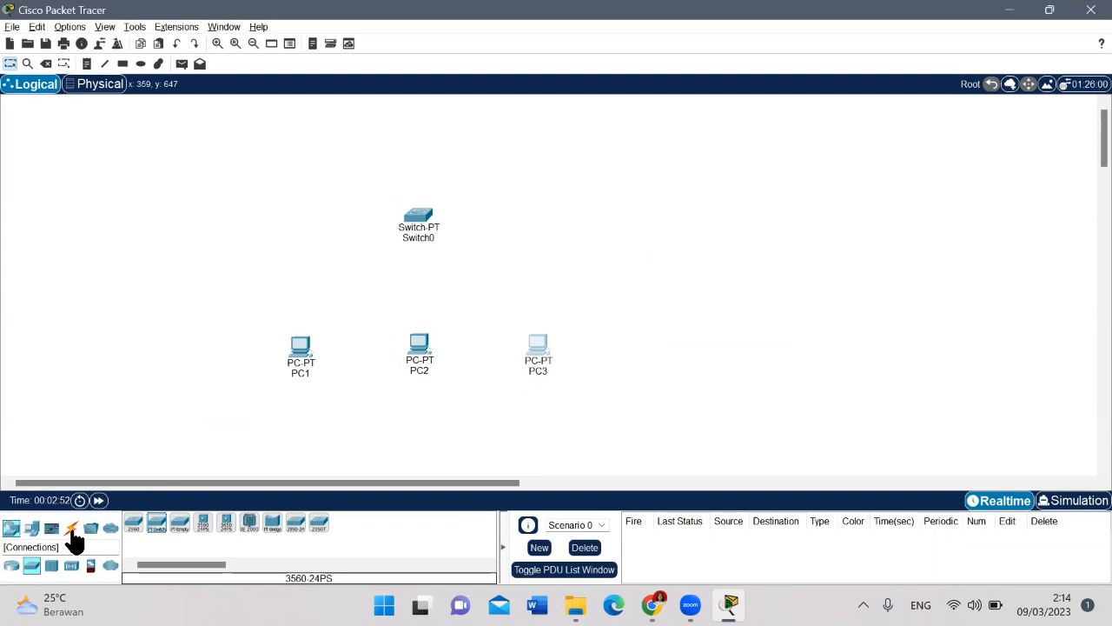
Step: Connect PC1 to Switch0 with a cable using the automatically chosen connection type
left_click(73, 530)
left_click(136, 526)
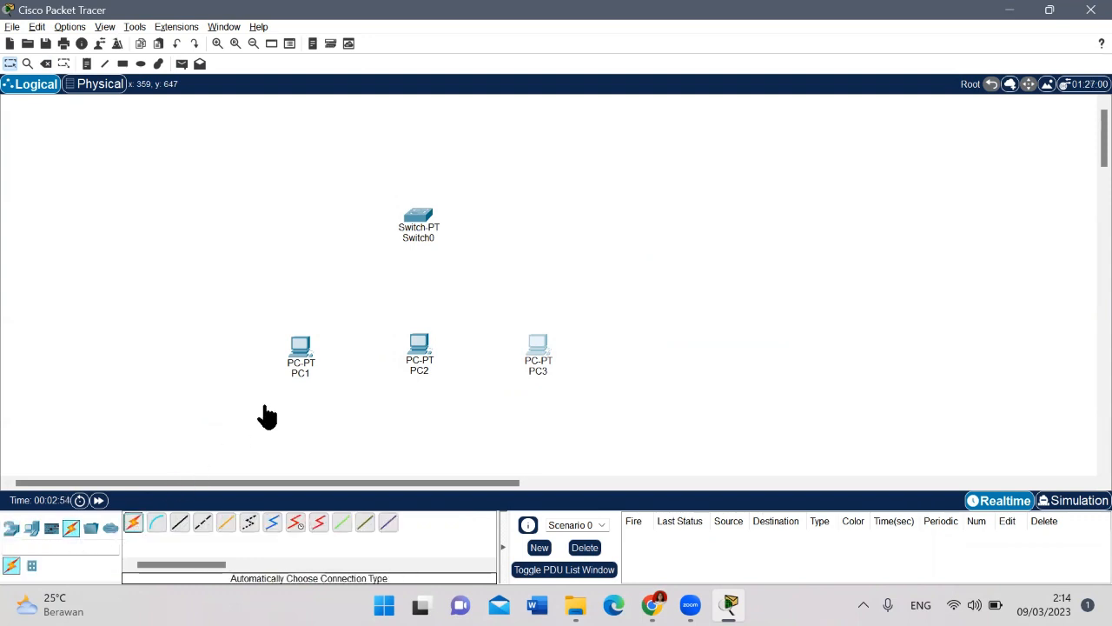
left_click(134, 528)
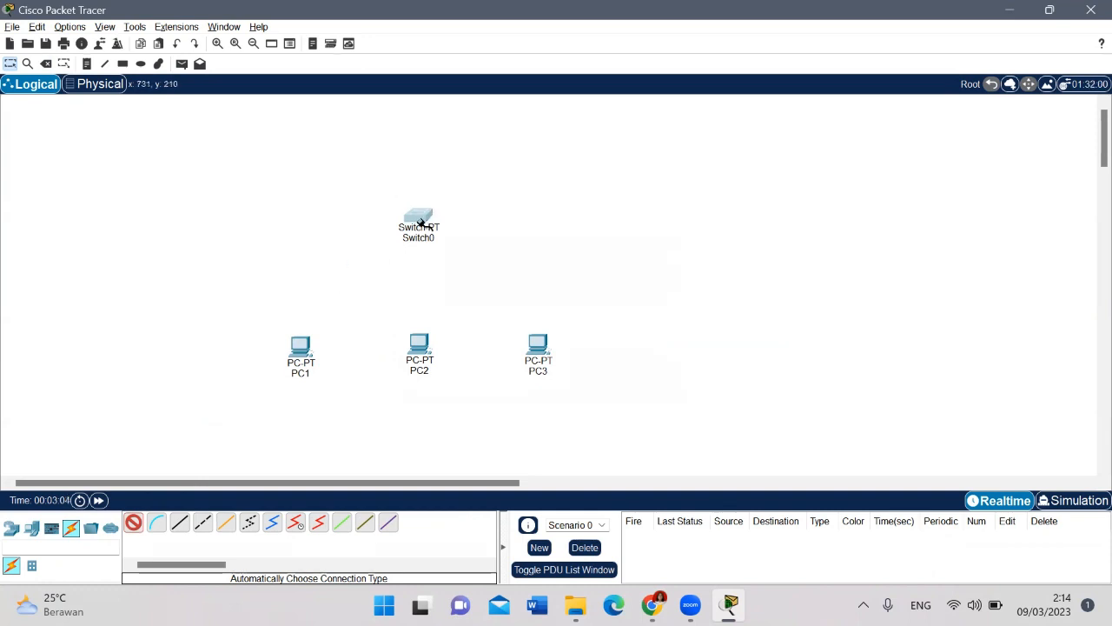
left_click(302, 343)
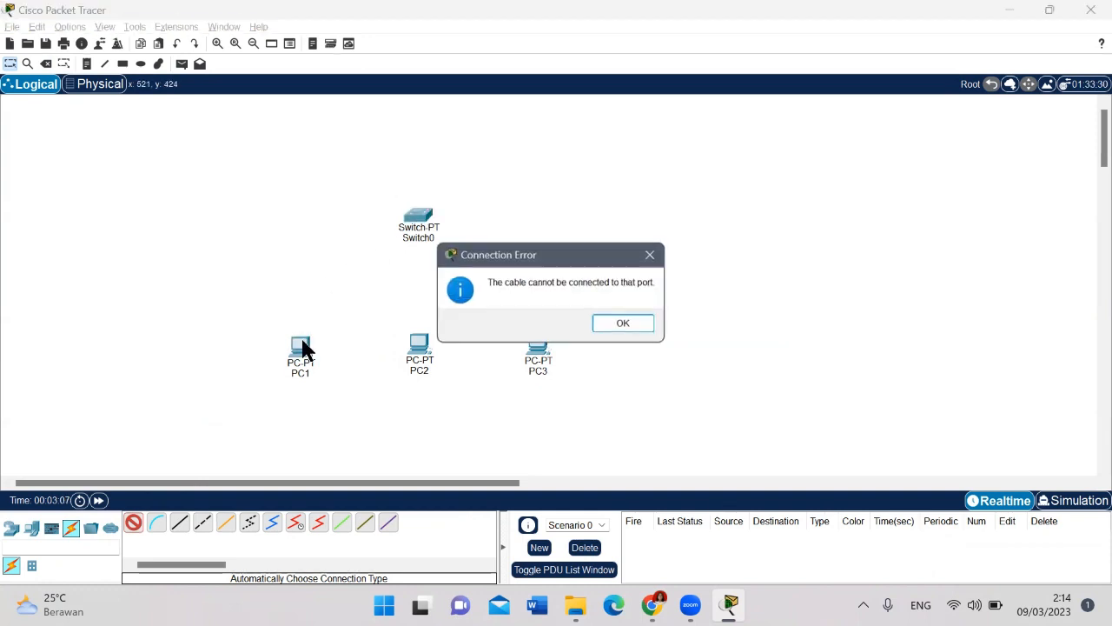
left_click(652, 253)
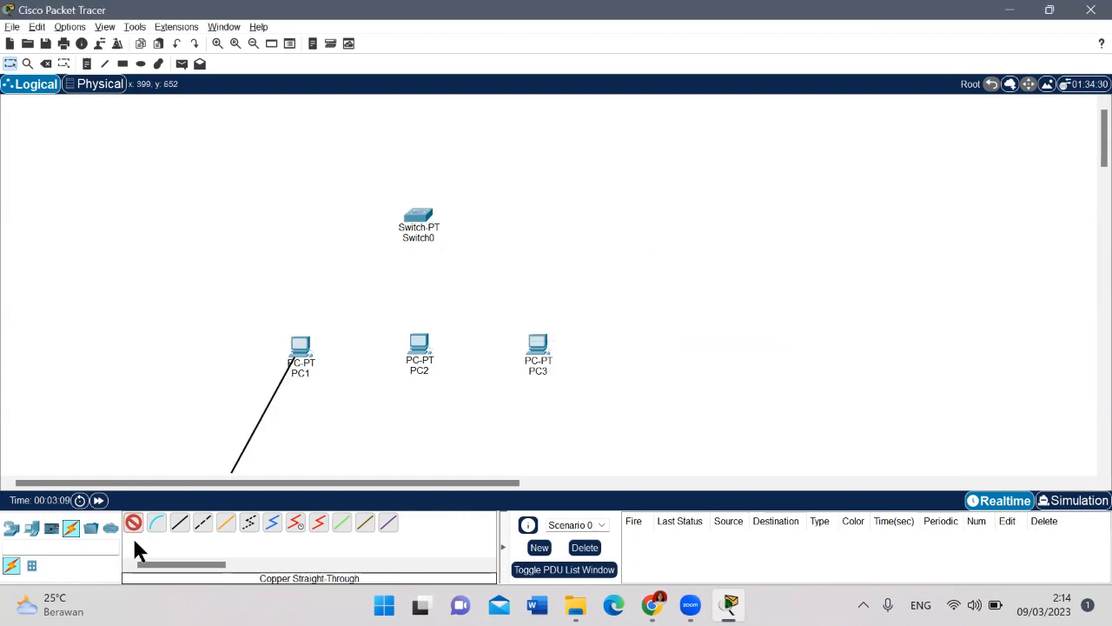
left_click(432, 229)
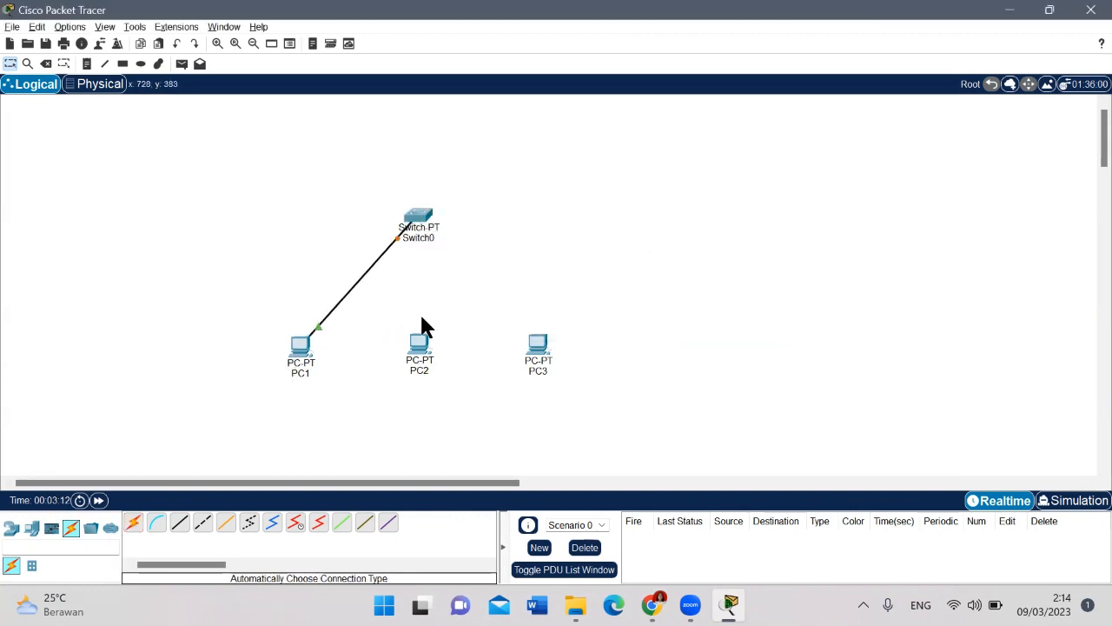
Step: Connect PC2 and PC3 to Switch0 using the automatically chosen connection type
left_click(134, 521)
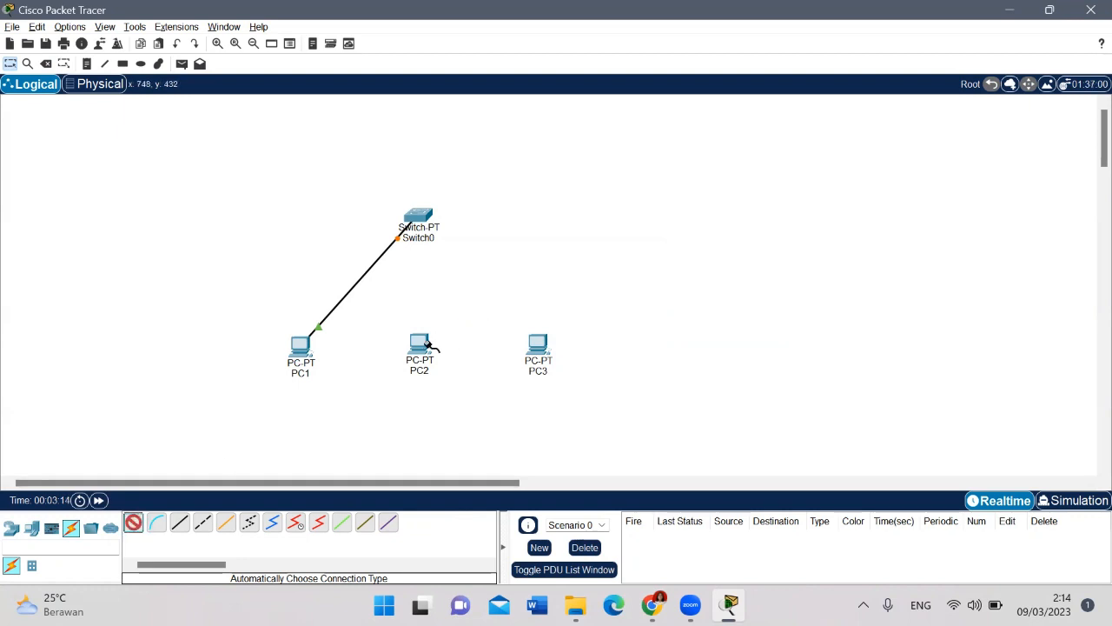
left_click(420, 343)
left_click(421, 225)
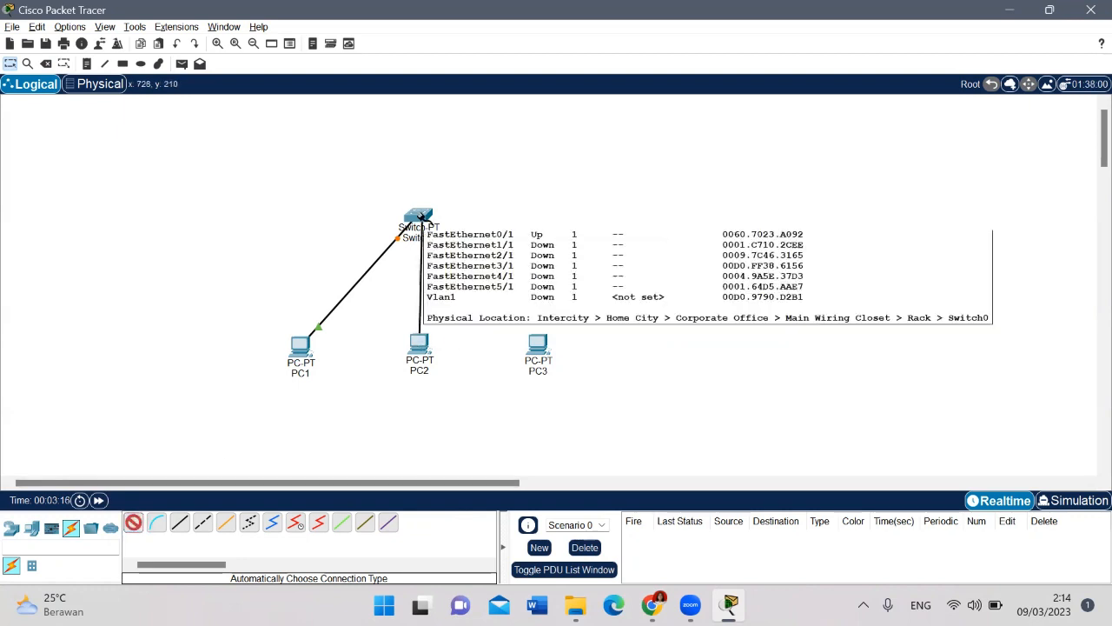
left_click(134, 521)
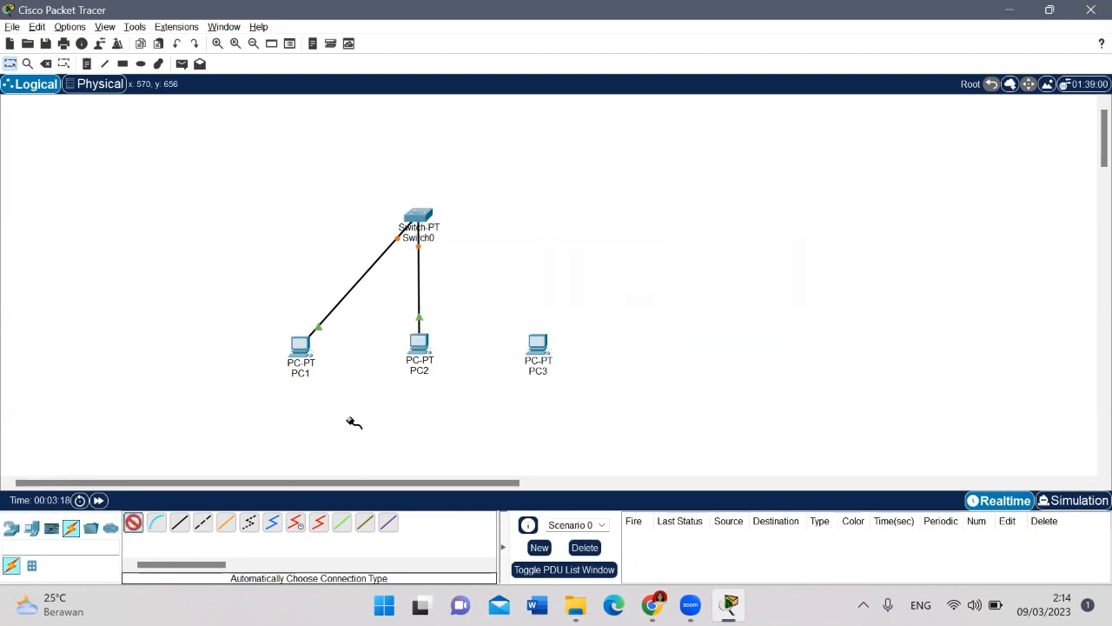
left_click(538, 343)
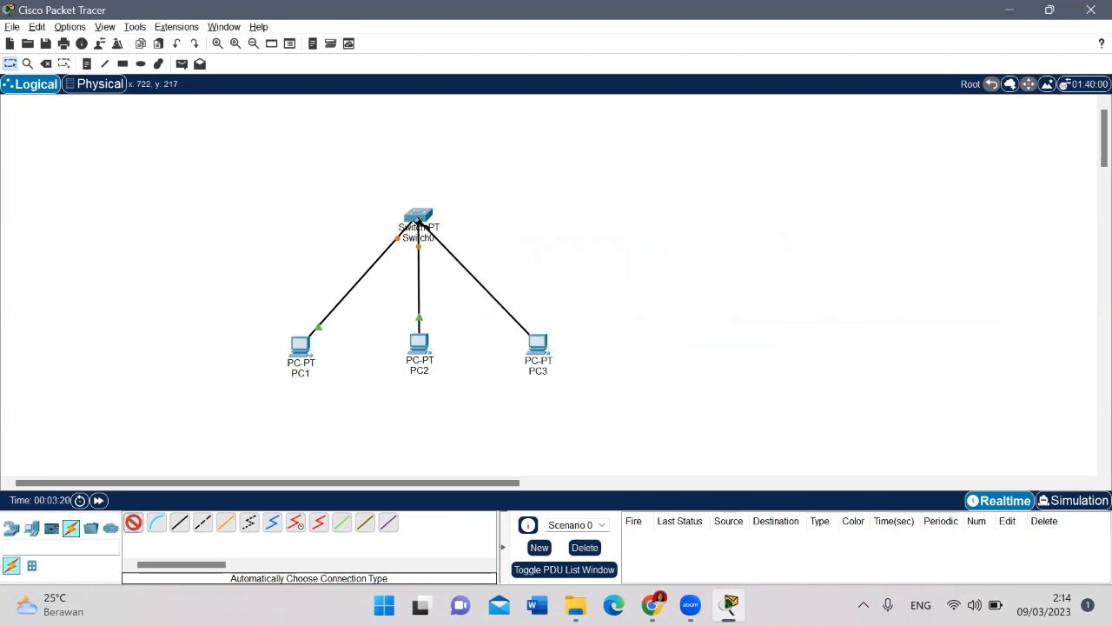
left_click(420, 219)
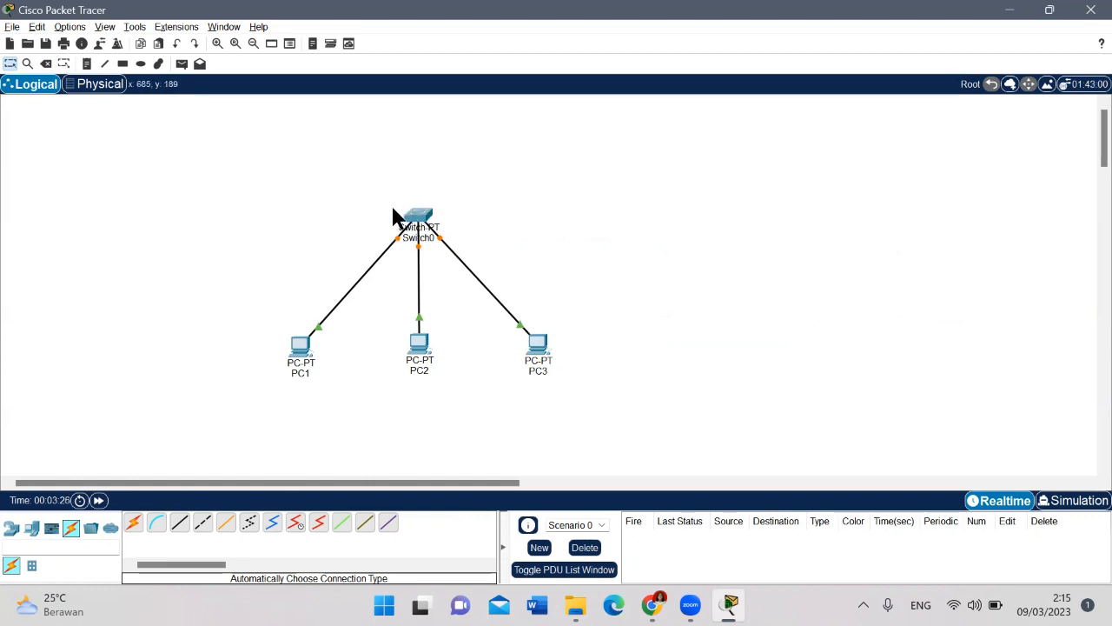
Step: Review the network diagram and its IP addressing on the ARP article page in Chrome, and return to Cisco Packet Tracer
mouse_move(397, 237)
mouse_move(652, 605)
left_click(630, 547)
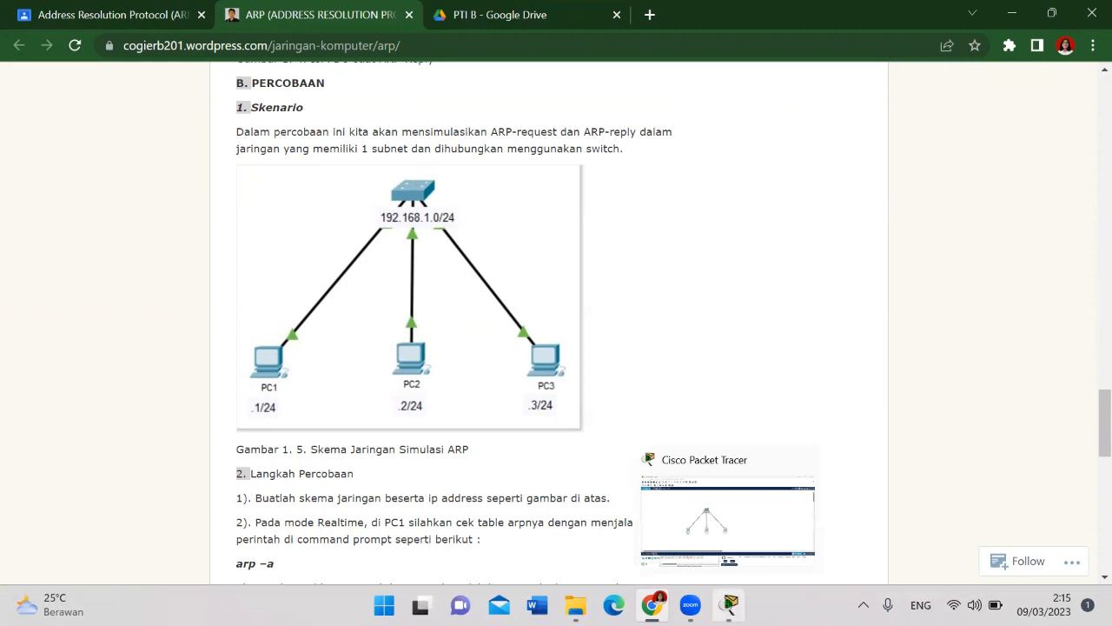
left_click(730, 604)
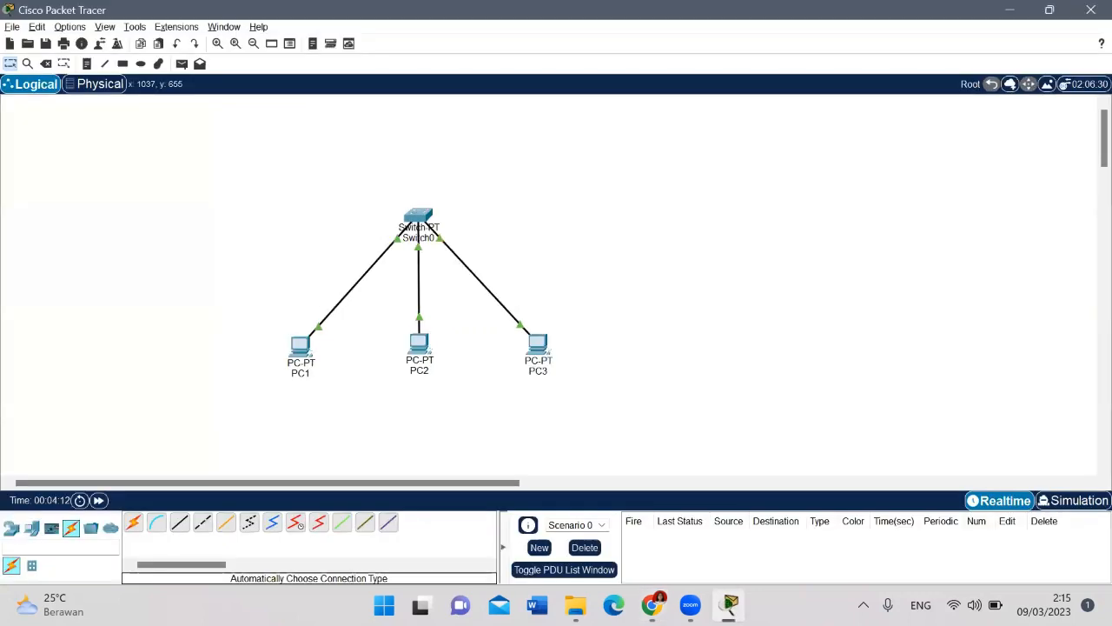
Step: Assign PC1 the static IPv4 address 192.168.1.1 with subnet mask 255.255.255.0 and close its window
left_click(297, 352)
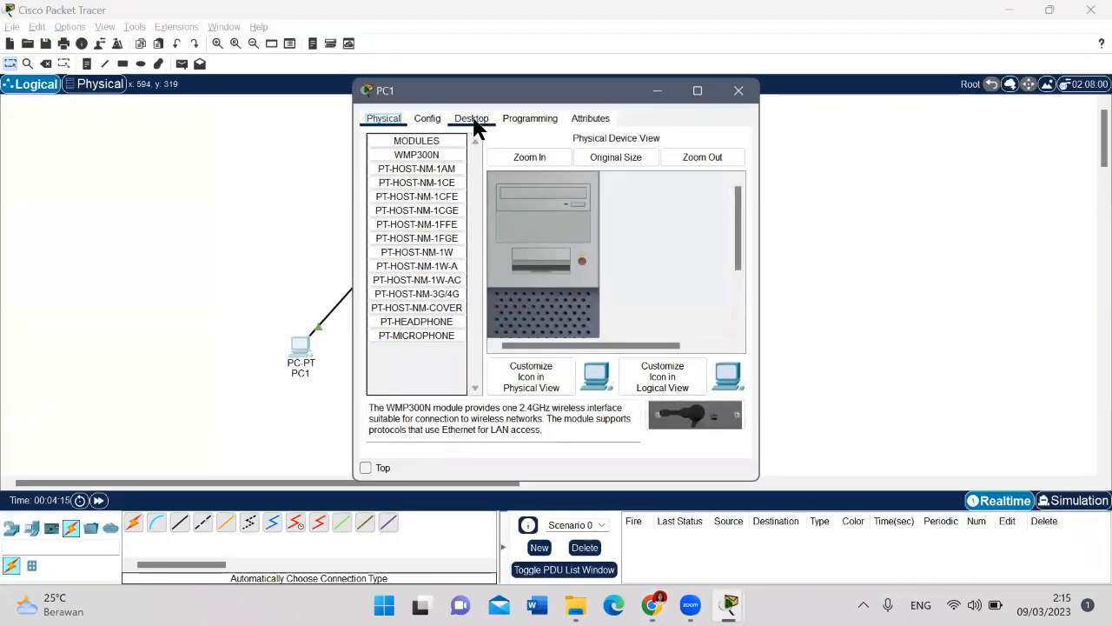
left_click(474, 122)
left_click(410, 172)
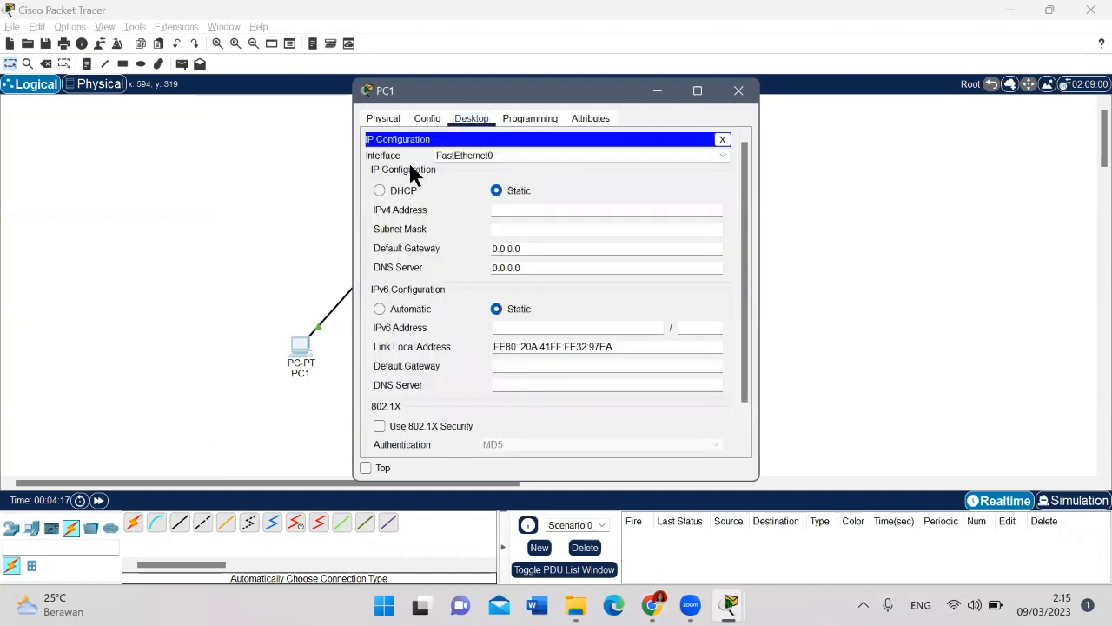
left_click(516, 211)
type("192.1")
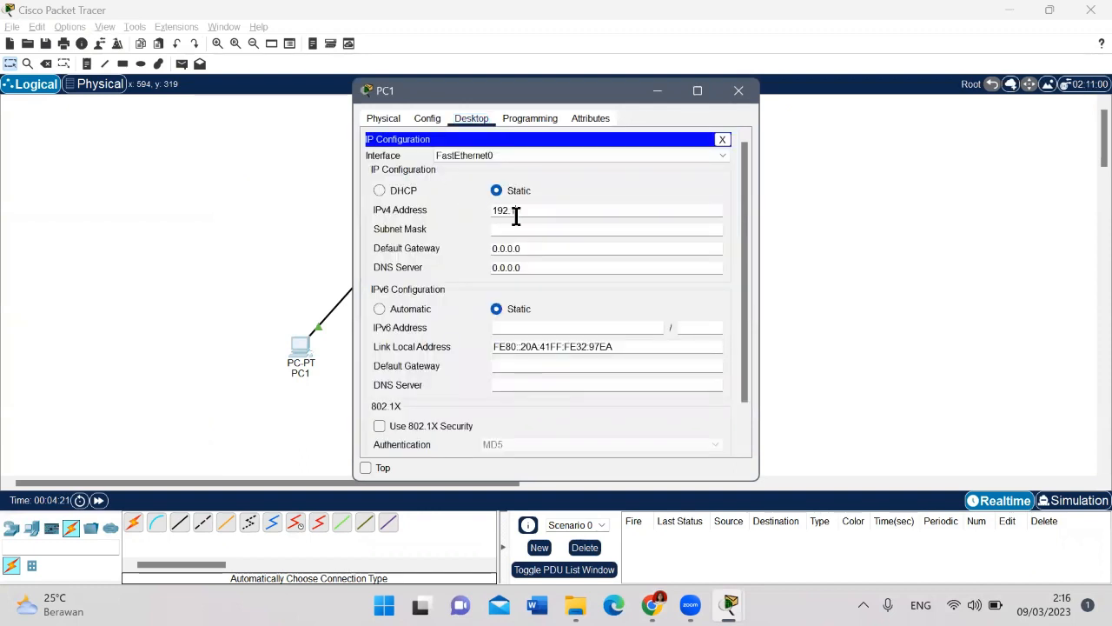
type("68.1.1")
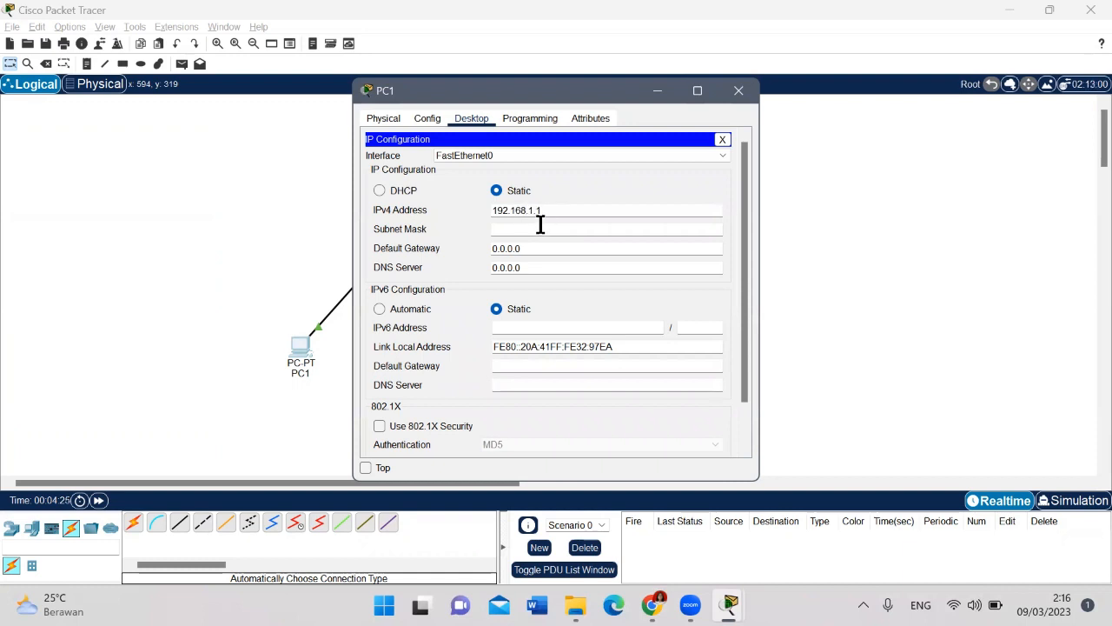
left_click(553, 228)
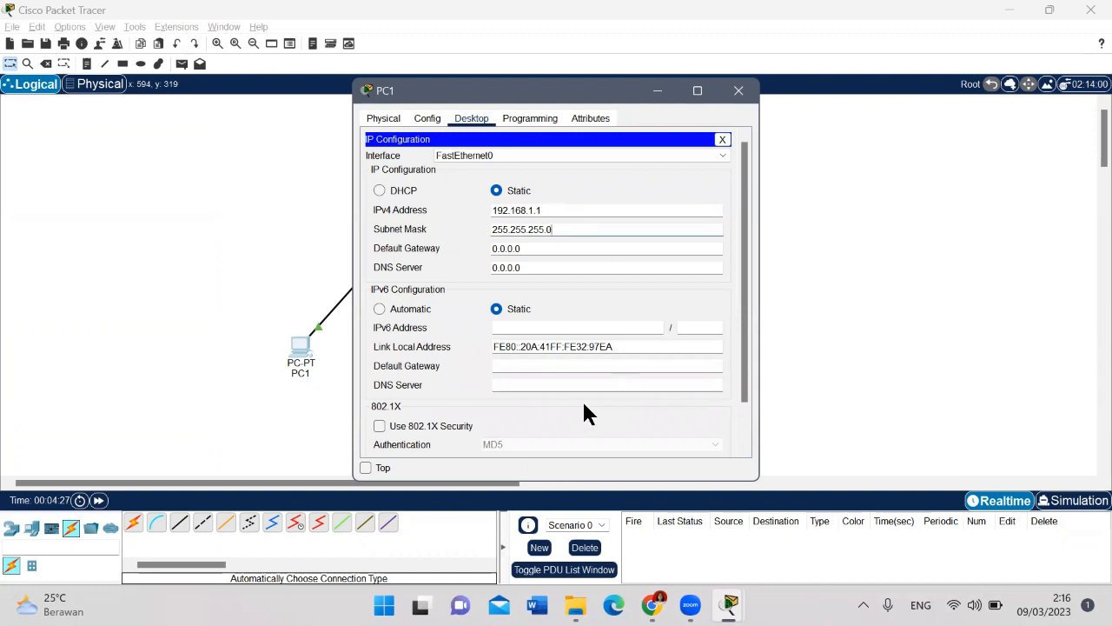
left_click(743, 92)
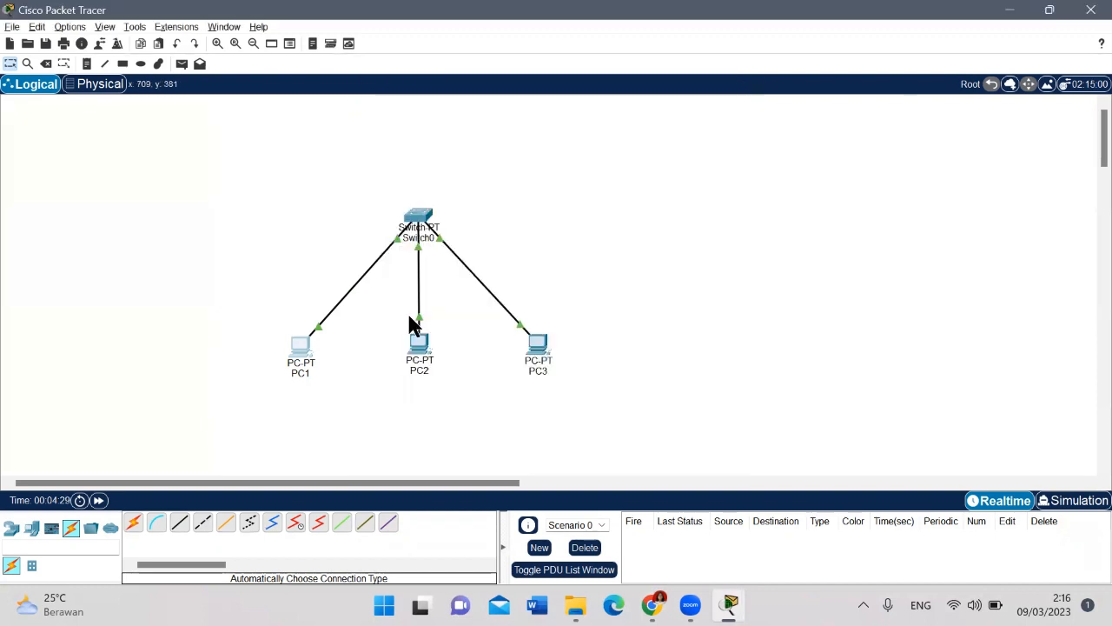
Step: Assign PC2 the static IPv4 address 192.168.1.2 with the default subnet mask and close its window
left_click(418, 345)
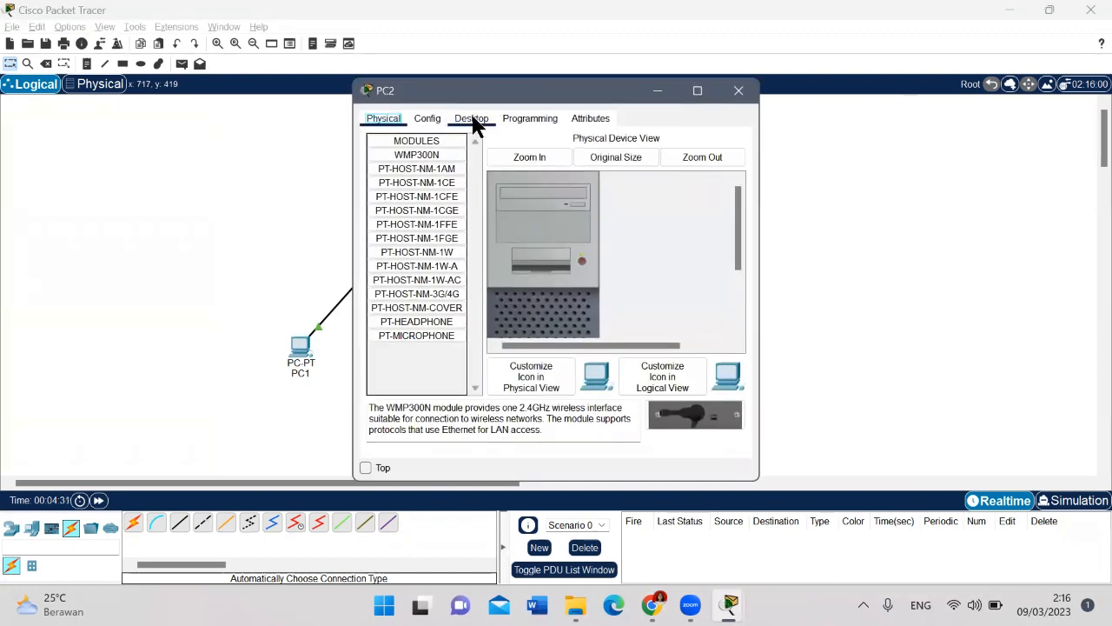
left_click(472, 119)
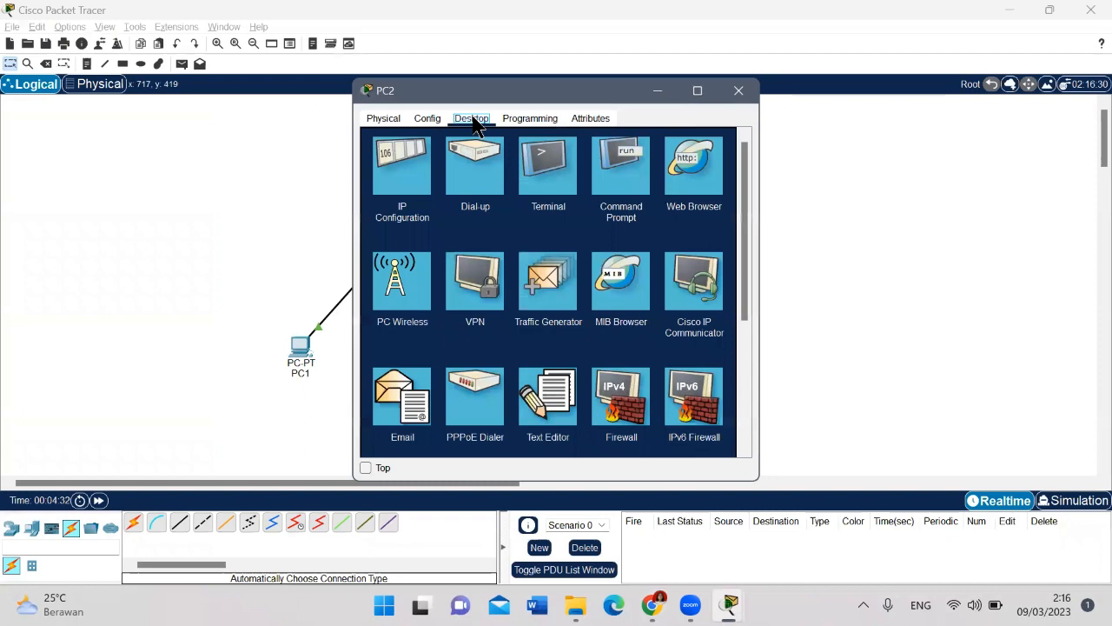
left_click(388, 193)
left_click(502, 209)
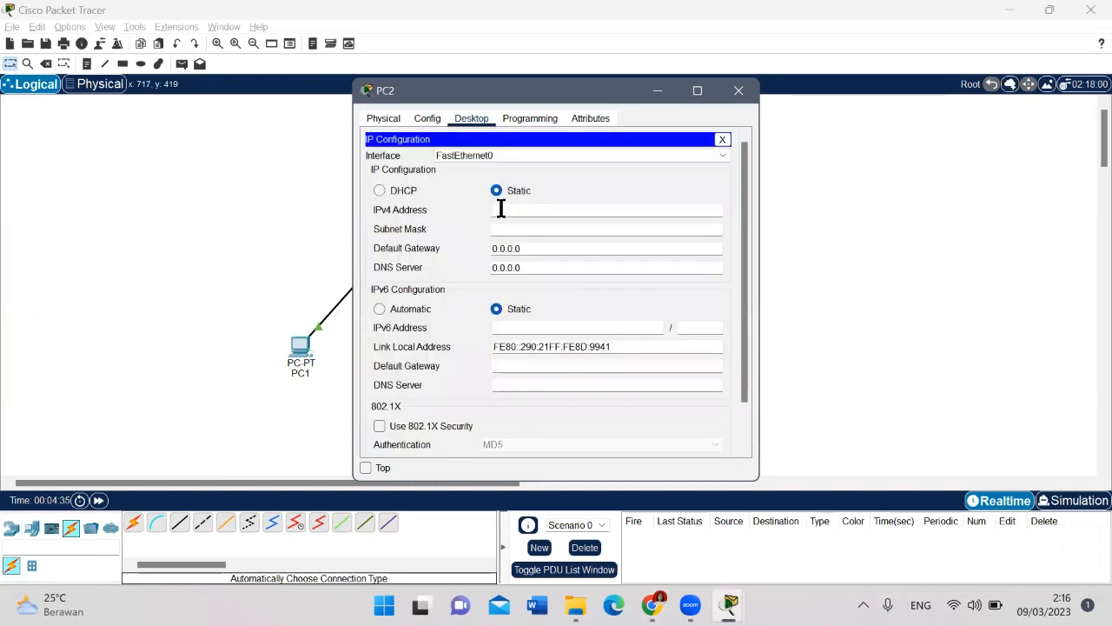
type("192.168.1")
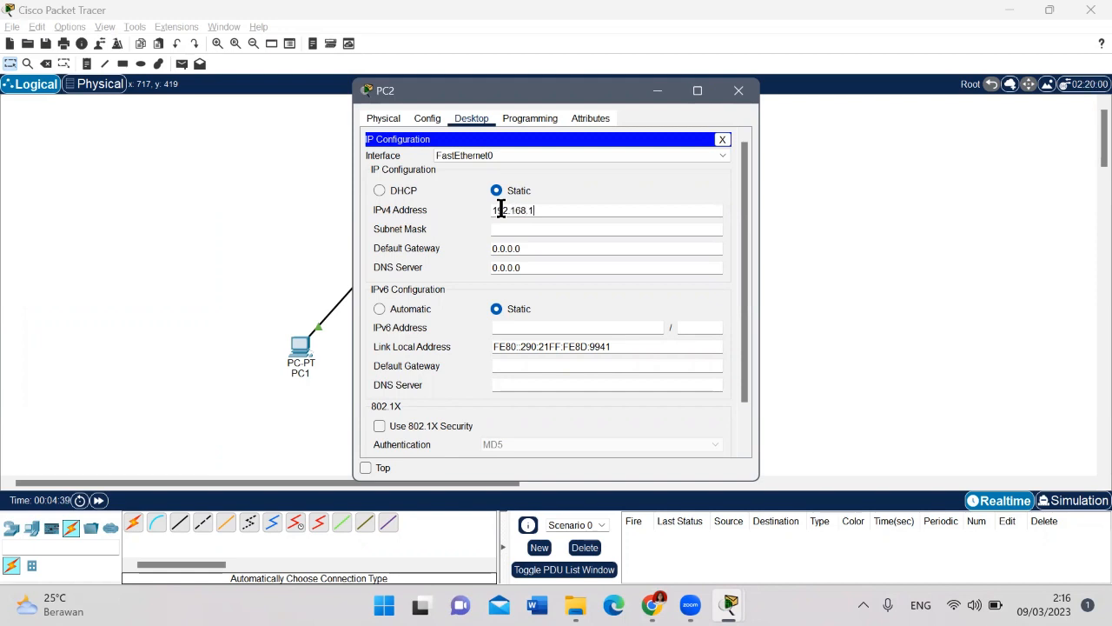
type(".2")
left_click(561, 229)
left_click(739, 91)
Step: Assign PC3 the static IPv4 address 192.168.1.3 with the default subnet mask and close its window
left_click(538, 346)
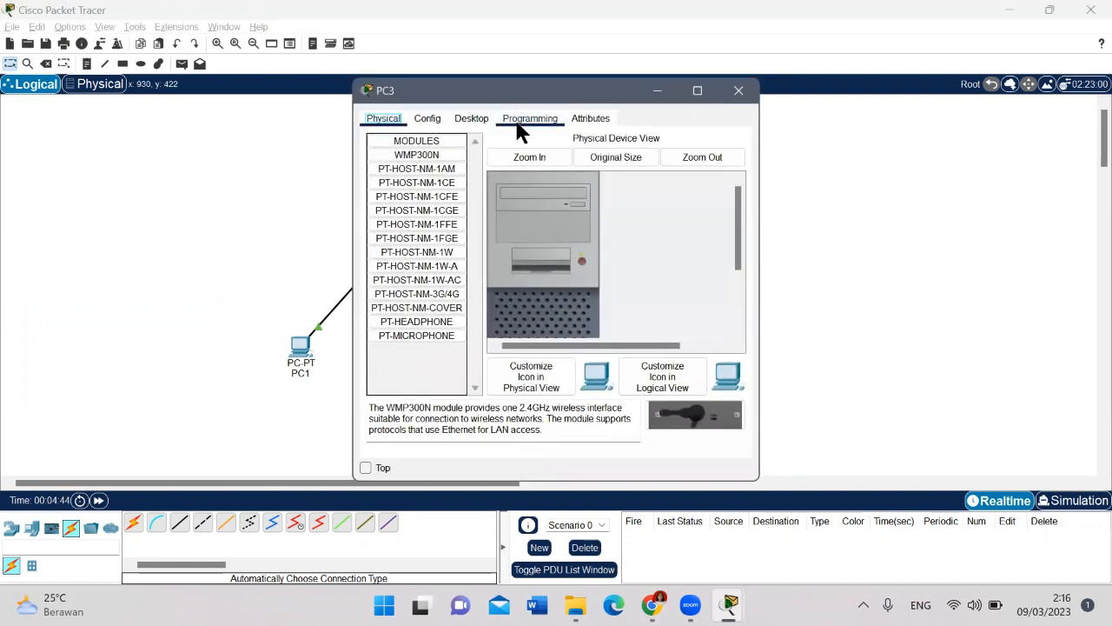
left_click(476, 122)
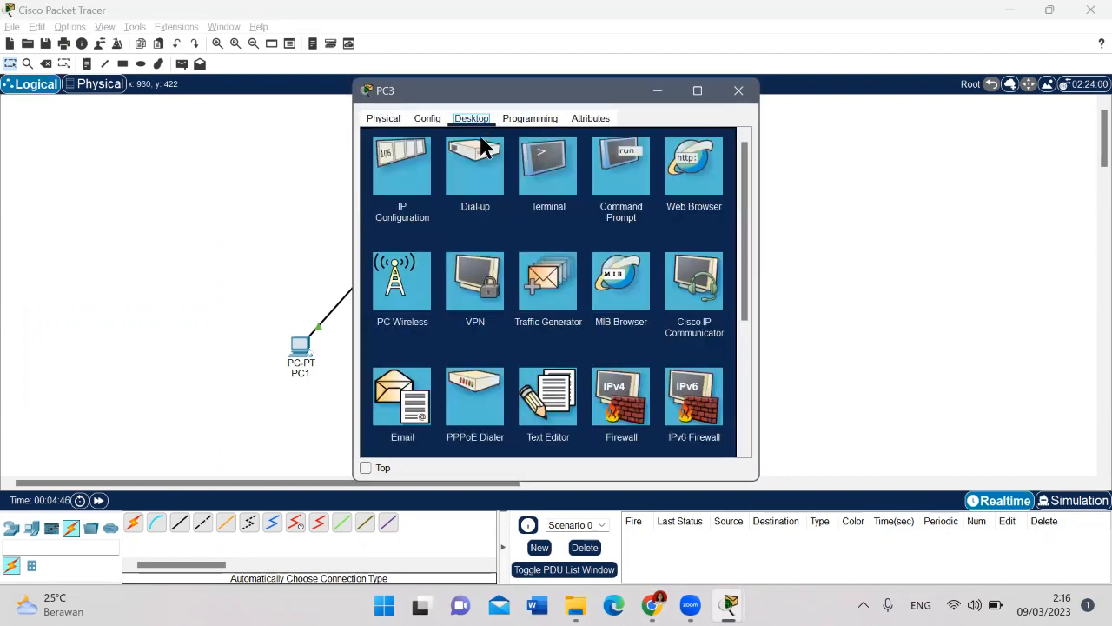
left_click(388, 176)
left_click(501, 209)
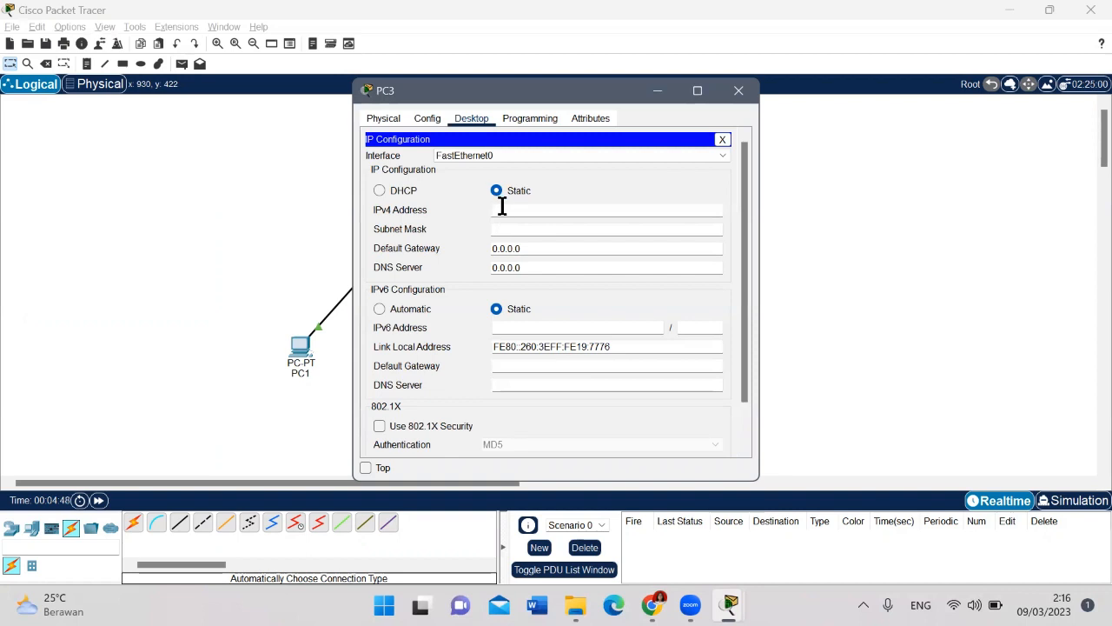
type("192.168.1.3")
left_click(567, 228)
left_click(739, 91)
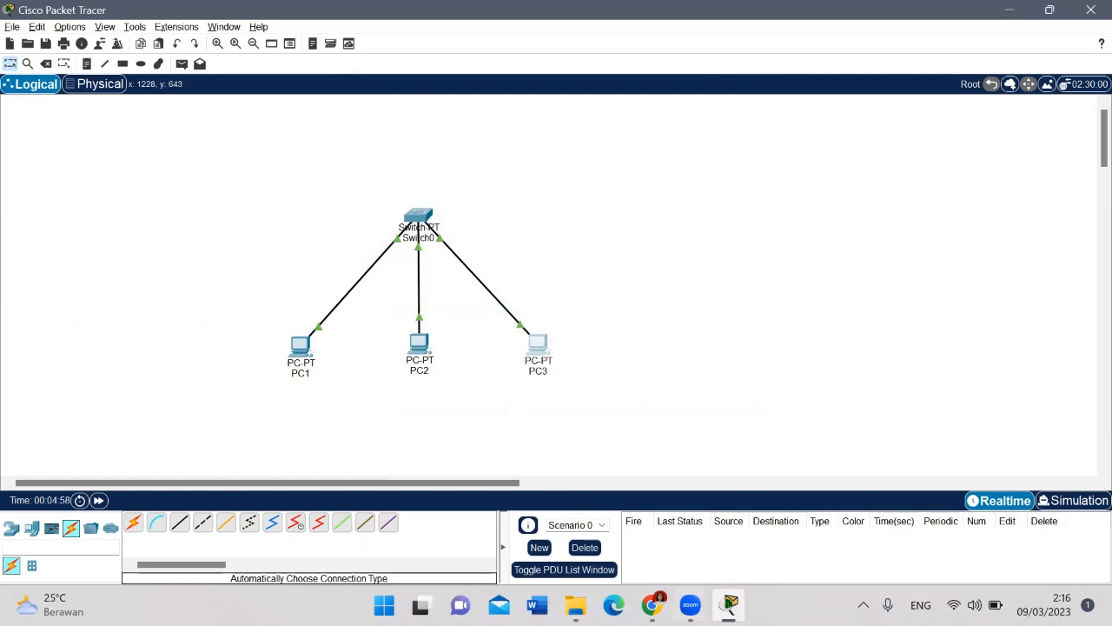
Step: Switch to Chrome and read the experiment steps below the ARP network diagram, including the arp -a and arp -d commands
left_click(652, 604)
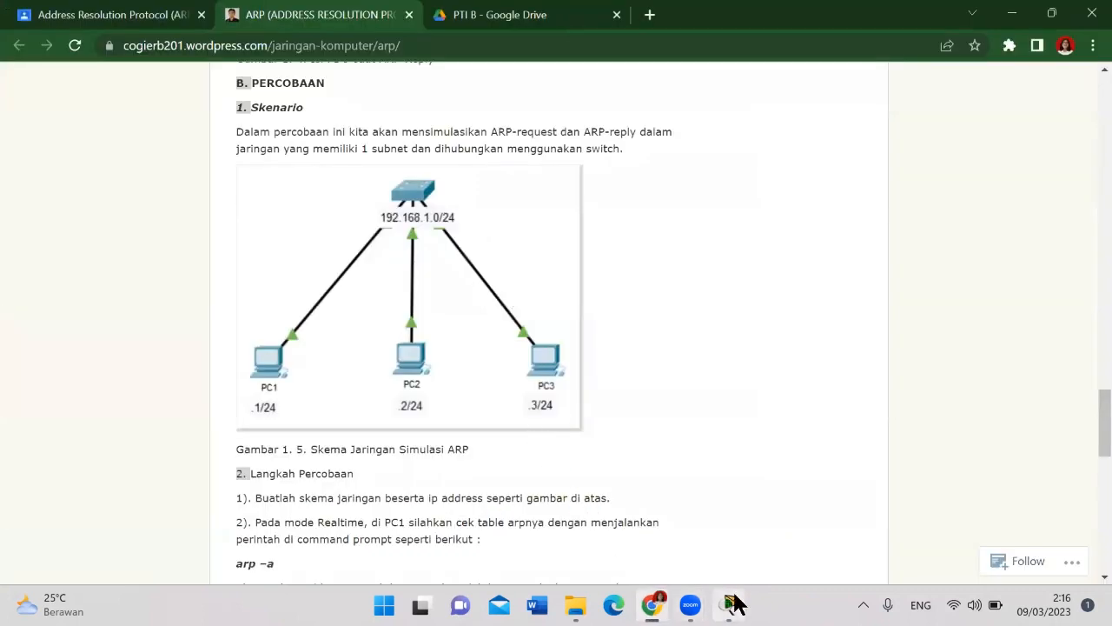
left_click_drag(726, 598, 693, 600)
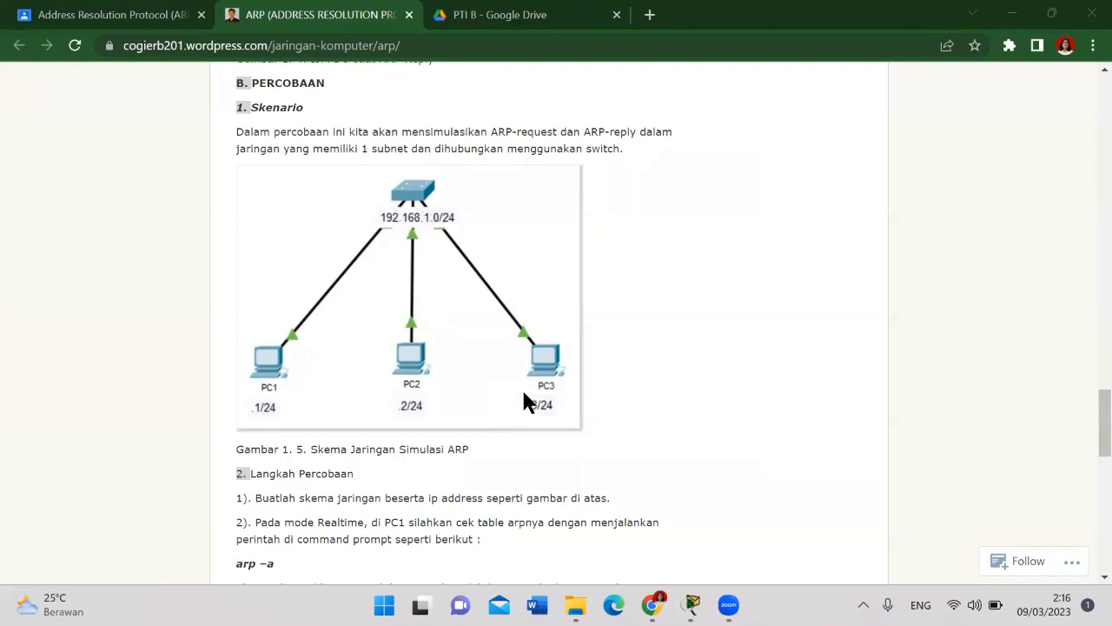
scroll(467, 415, "down", 2)
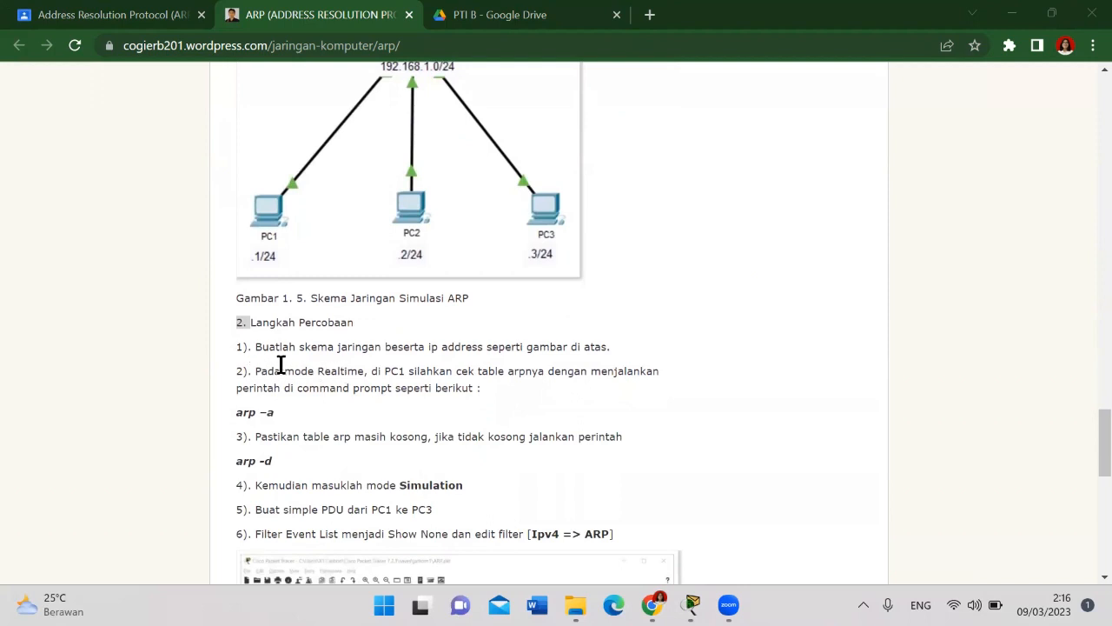
scroll(281, 366, "down", 1)
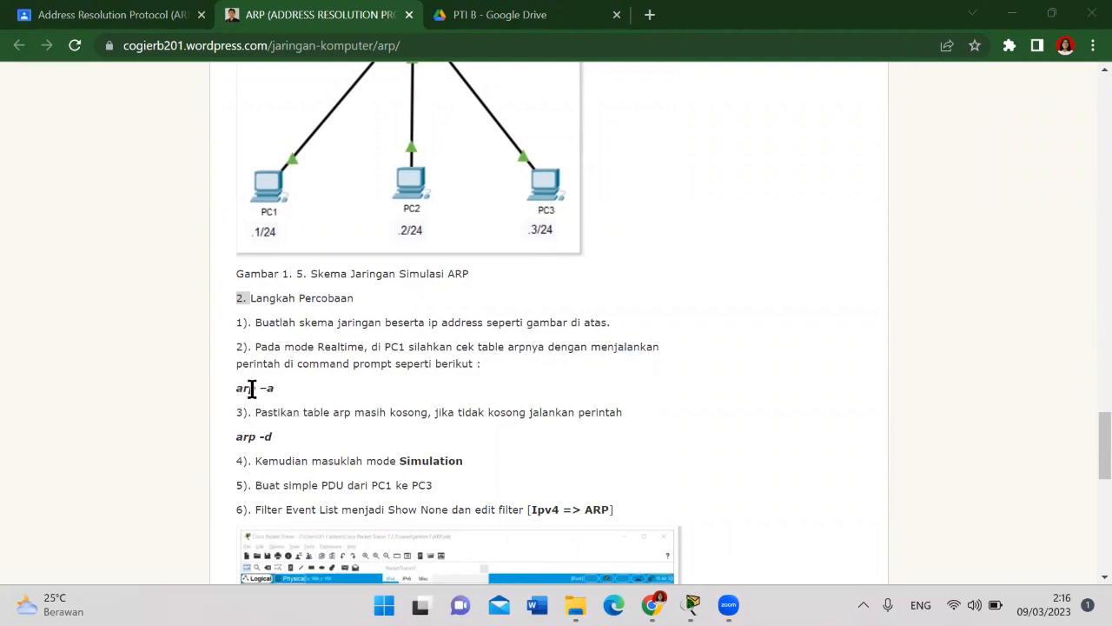
left_click(603, 506)
Step: Switch to Packet Tracer, check PC1's ARP table with arp -a in its Command Prompt, and close the PC1 window
key("alt+Tab")
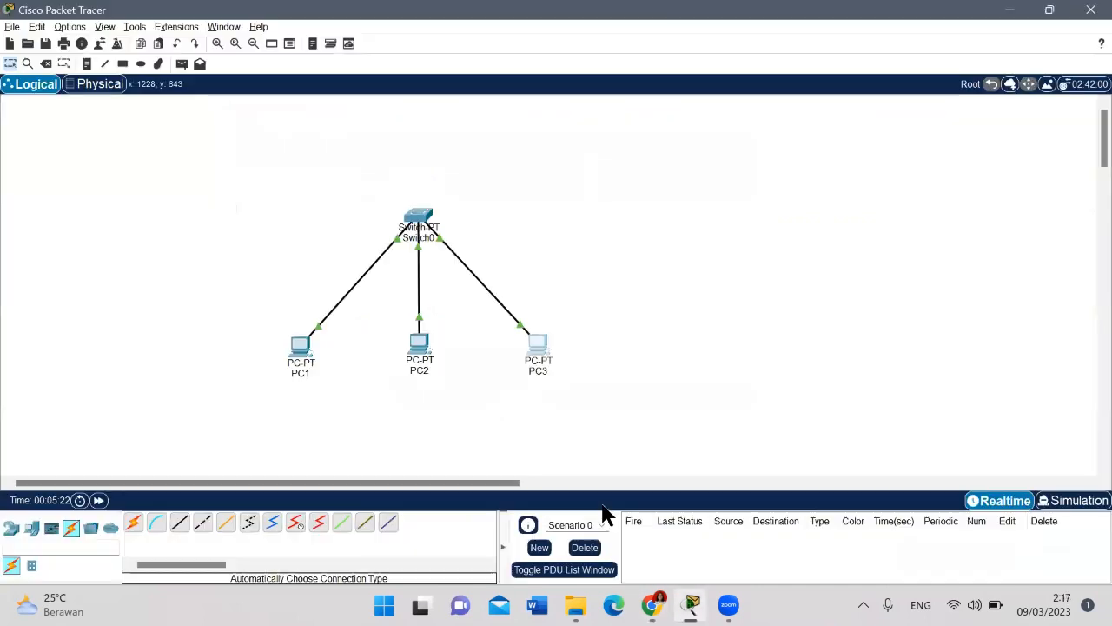
left_click(301, 350)
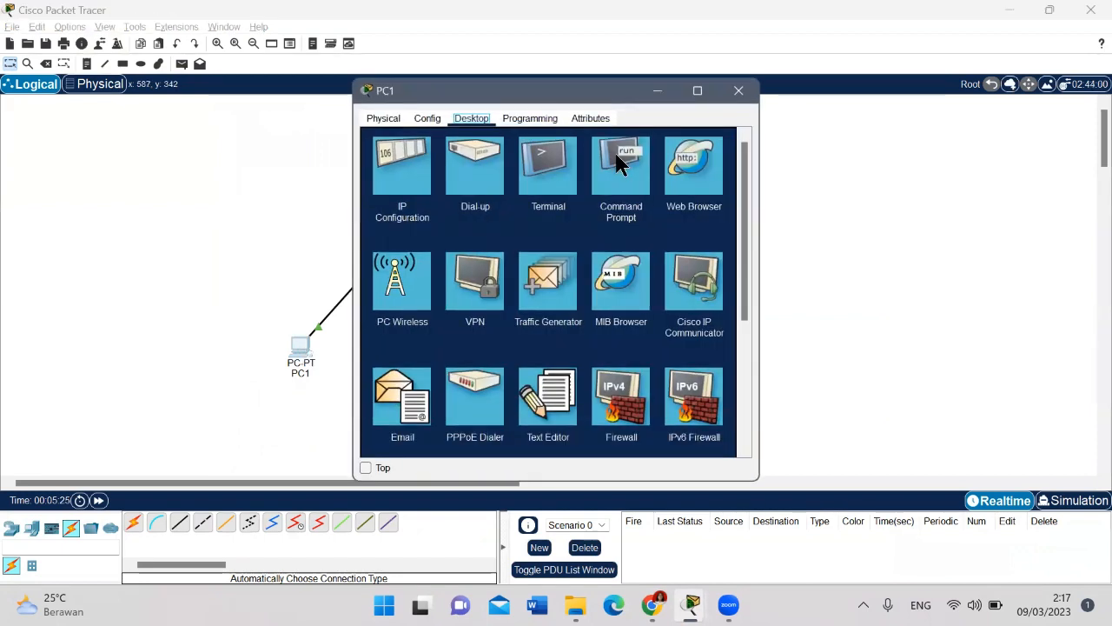
left_click(617, 161)
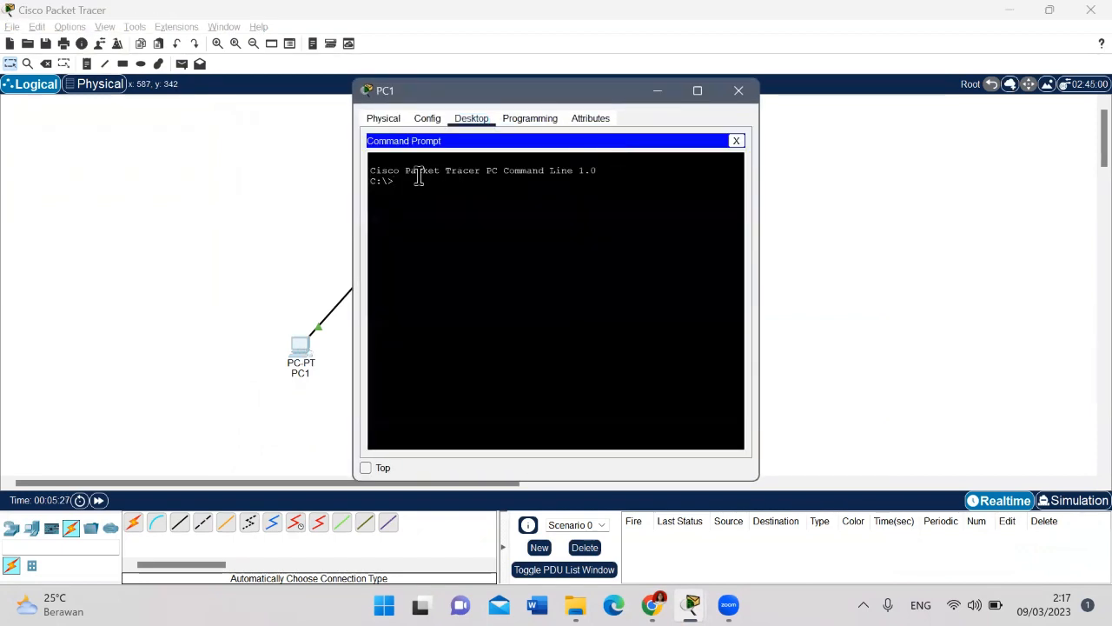
type("arp -a")
key("Return")
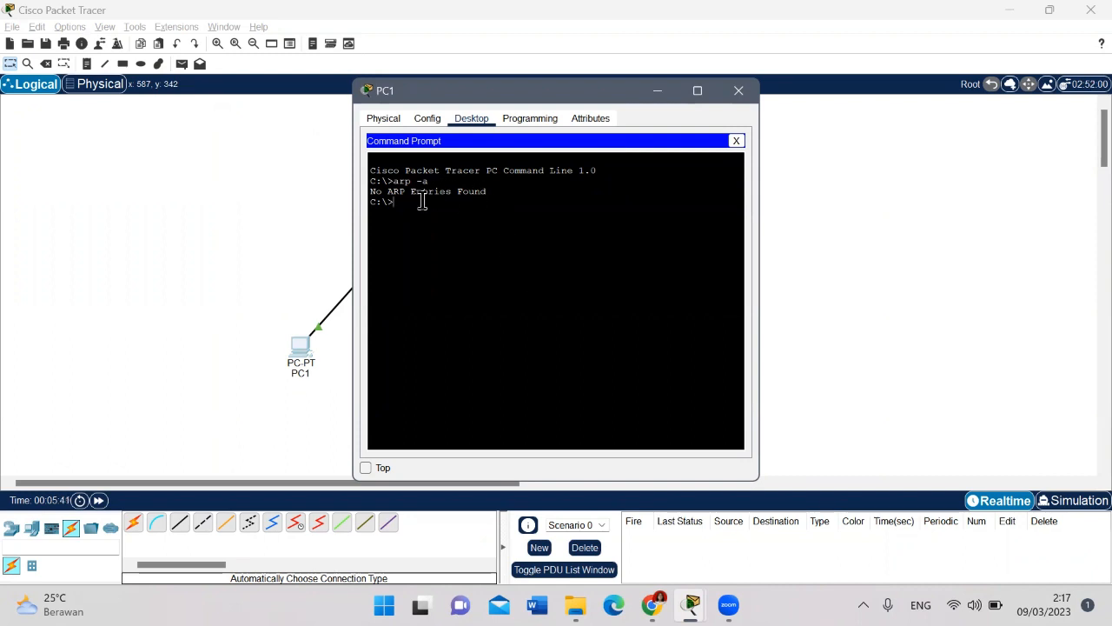
left_click(738, 92)
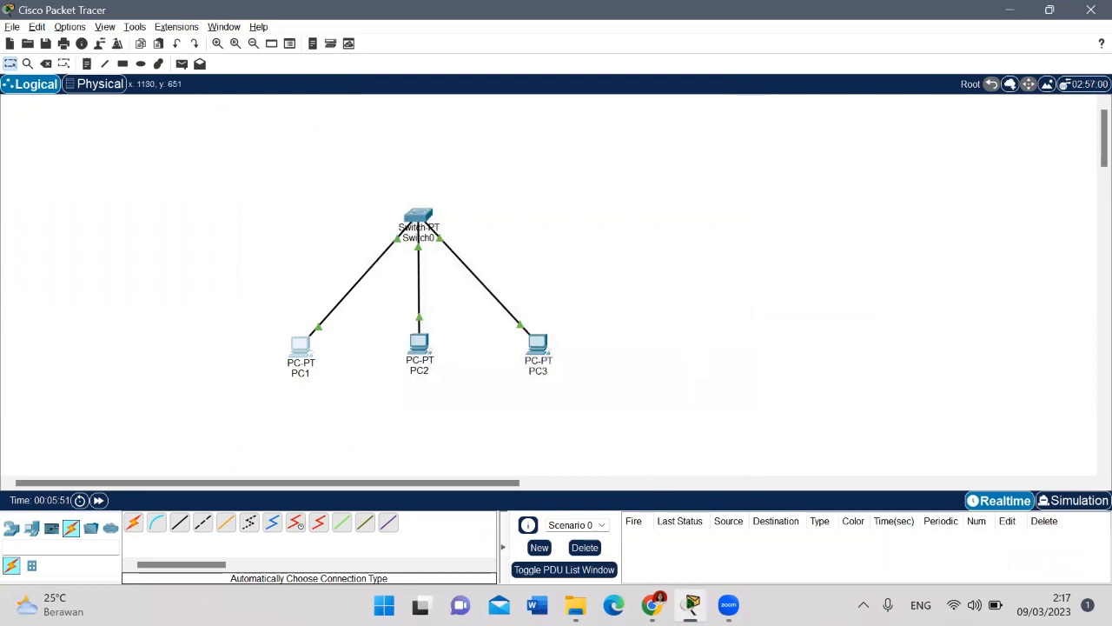
Step: Switch to Chrome and read experiment steps 4 to 6 on Simulation mode, the simple PDU and the event filter
left_click(620, 574)
scroll(520, 419, "down", 2)
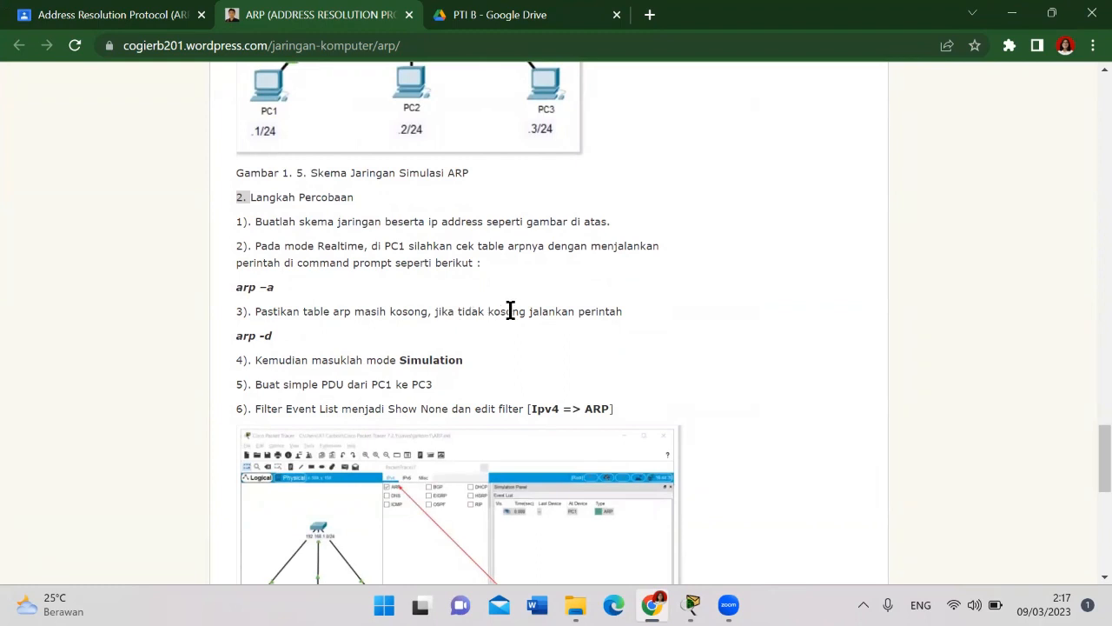
scroll(510, 315, "down", 1)
scroll(382, 280, "down", 1)
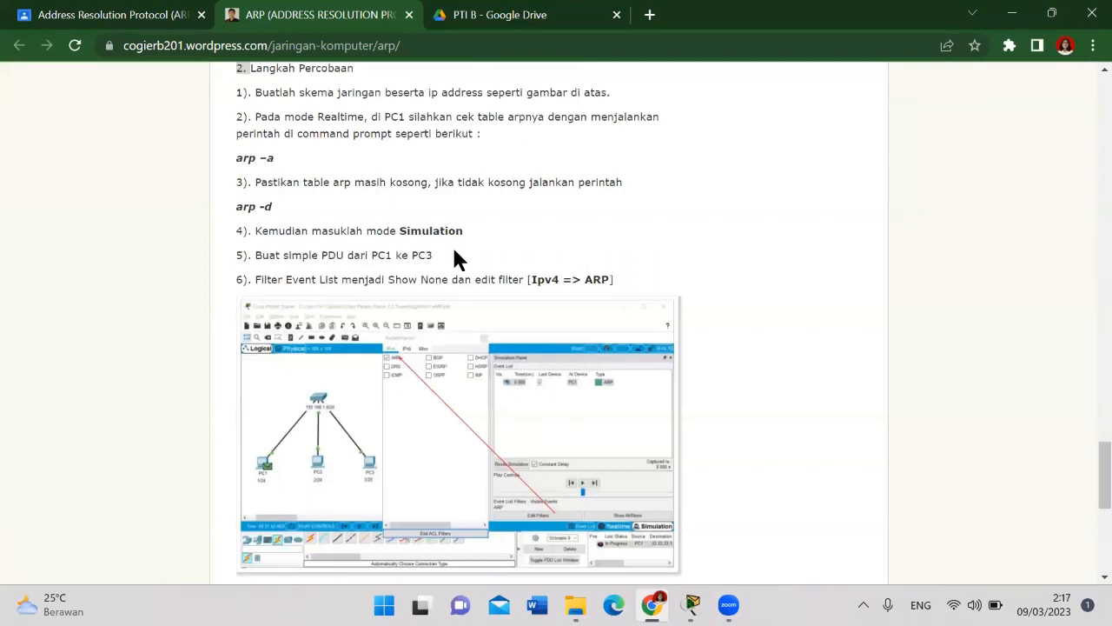
Step: Switch to Packet Tracer, enter Simulation mode and add a simple PDU from PC1 to PC3
left_click(695, 605)
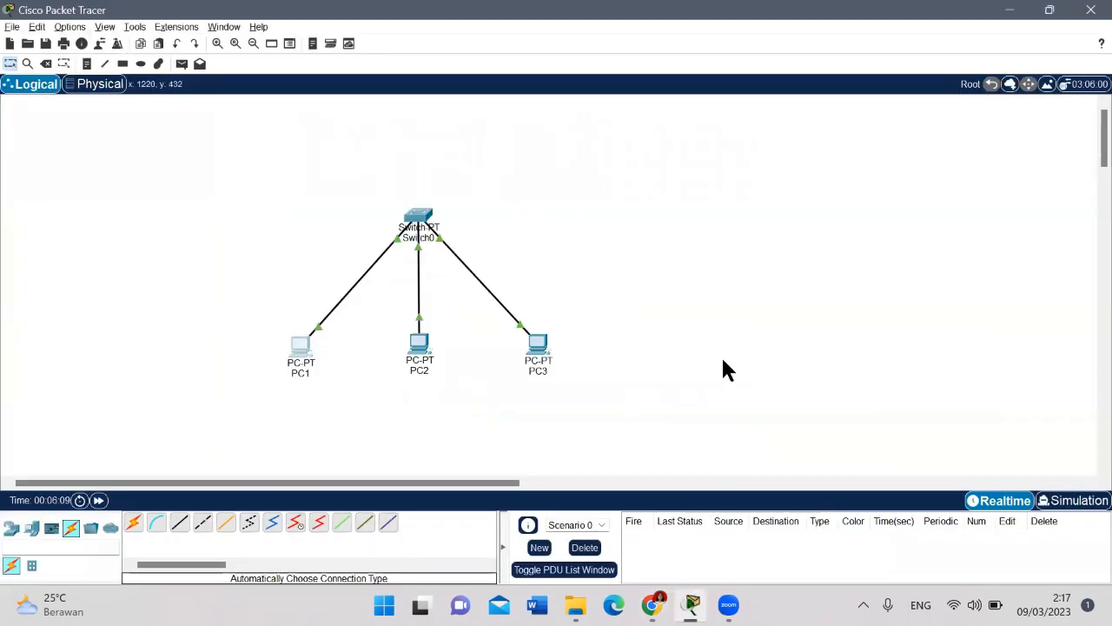
left_click(1078, 504)
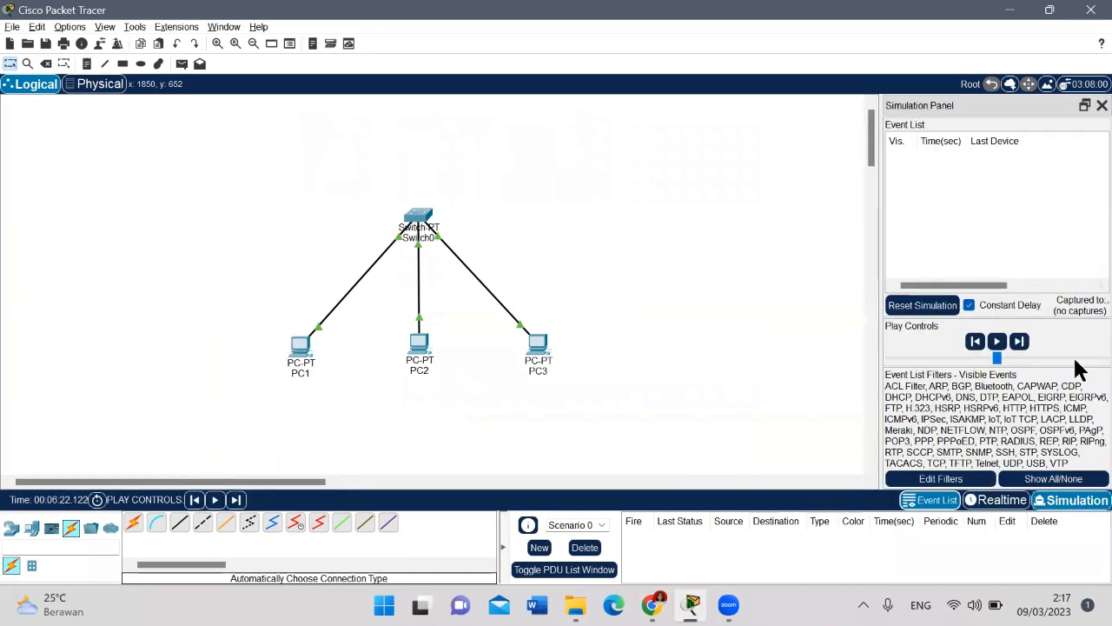
left_click(195, 73)
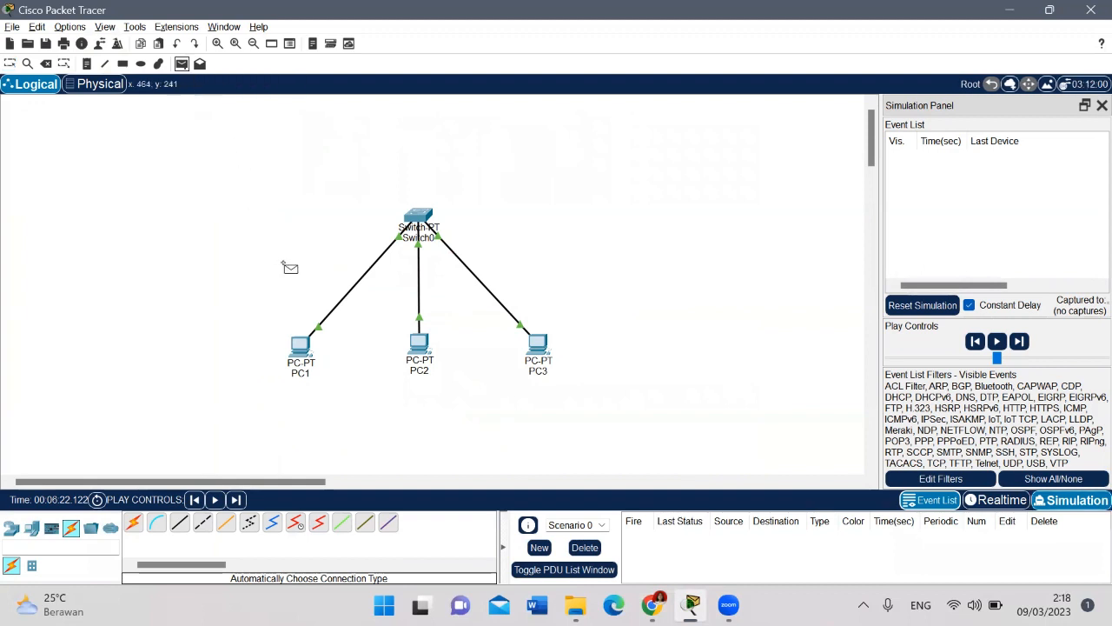
left_click(301, 354)
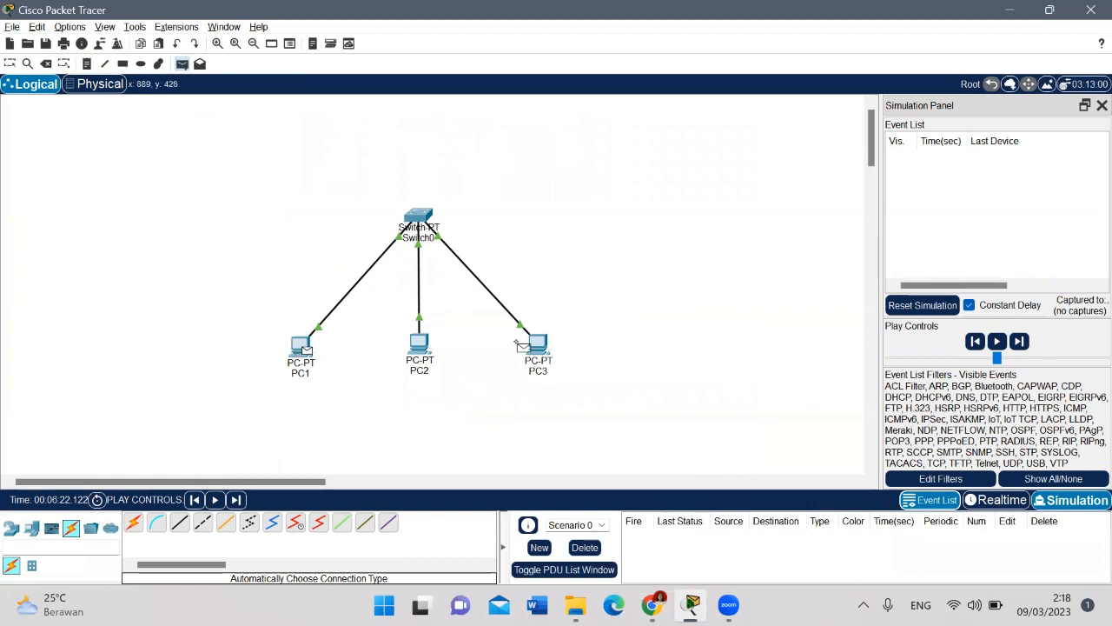
left_click(538, 347)
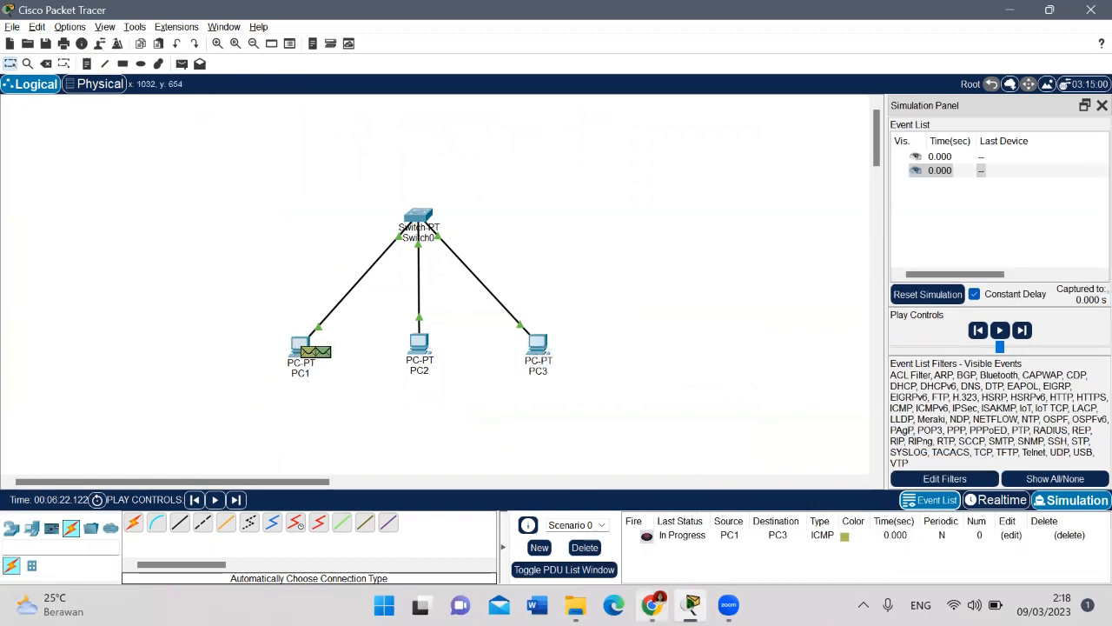
Step: Consult the step 6 event list filter instruction in Chrome and return to Packet Tracer
left_click(651, 605)
scroll(477, 309, "down", 1)
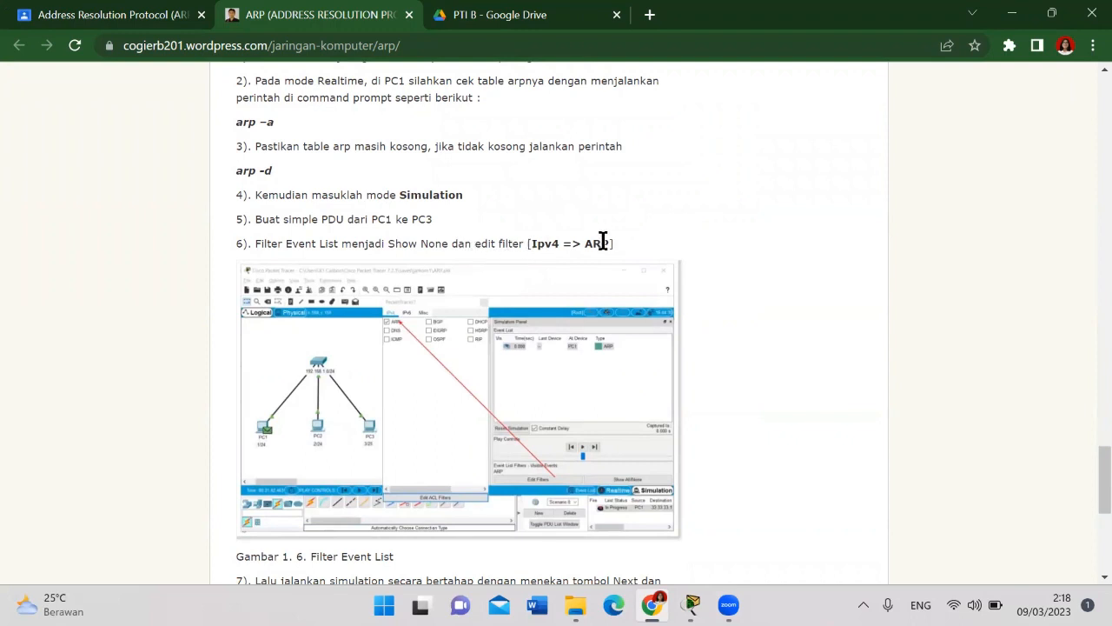
left_click(693, 604)
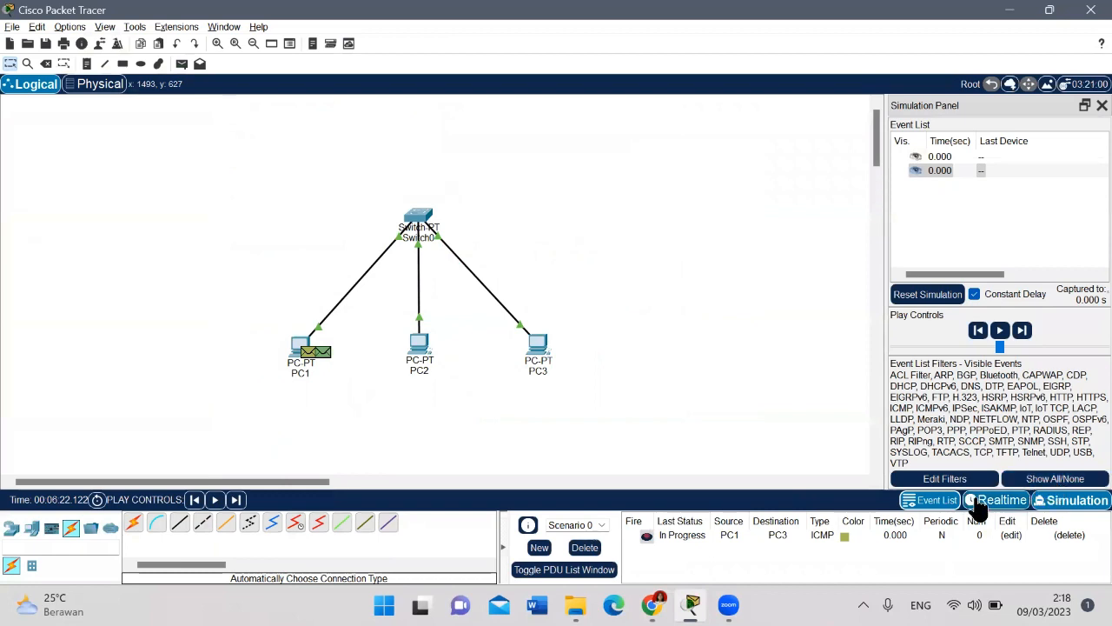
Step: Clear all event list filters, enable only ARP under IPv4, and close the filter window
left_click(950, 507)
left_click(951, 507)
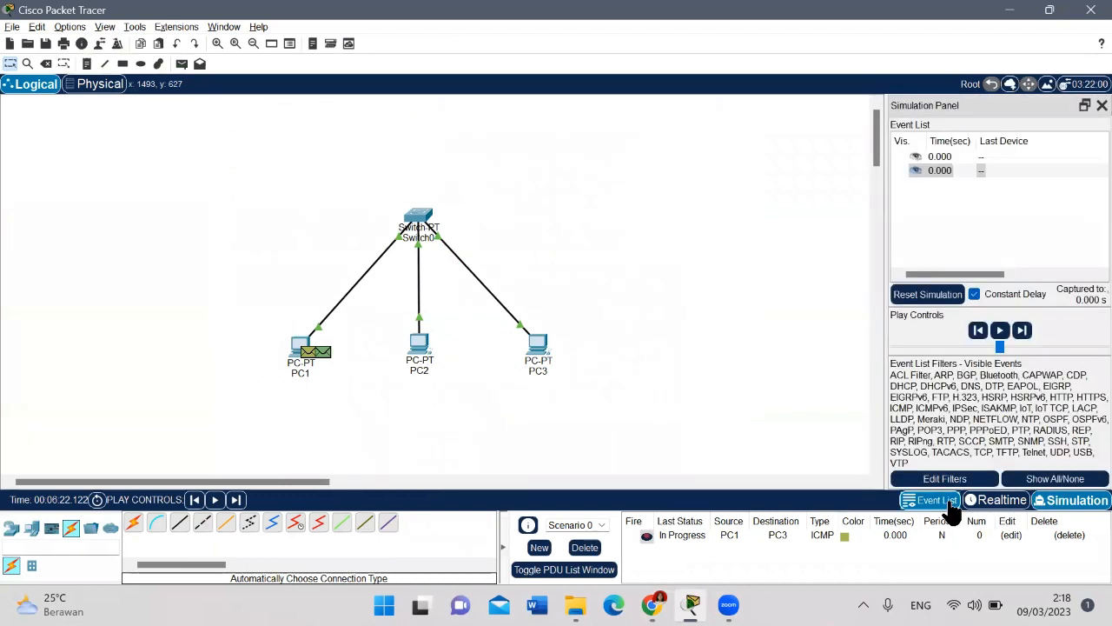
left_click(1068, 480)
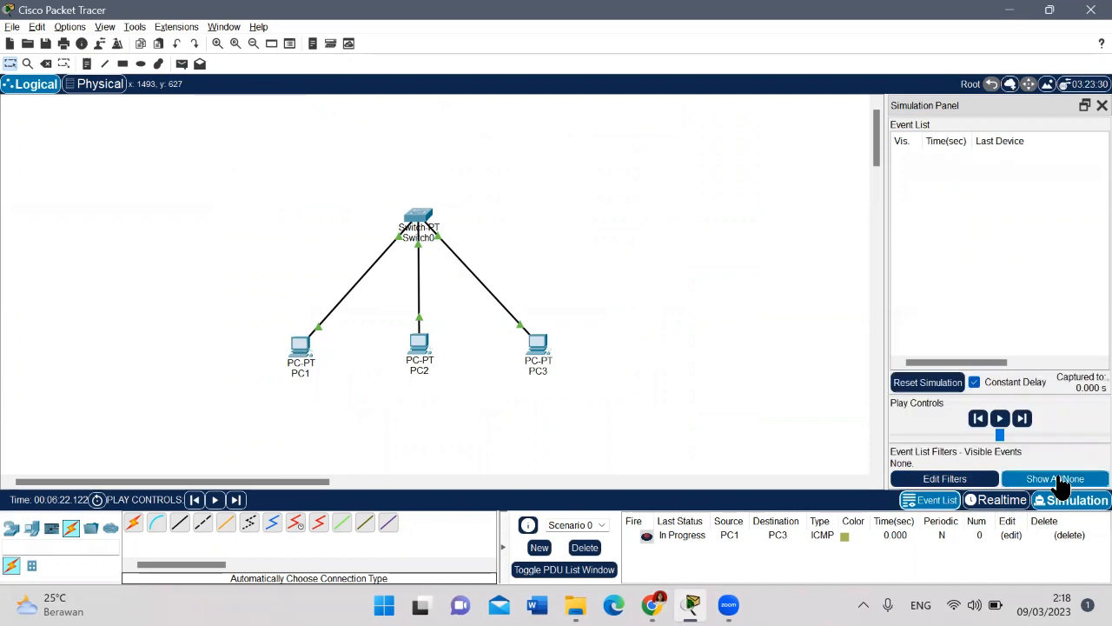
left_click(945, 479)
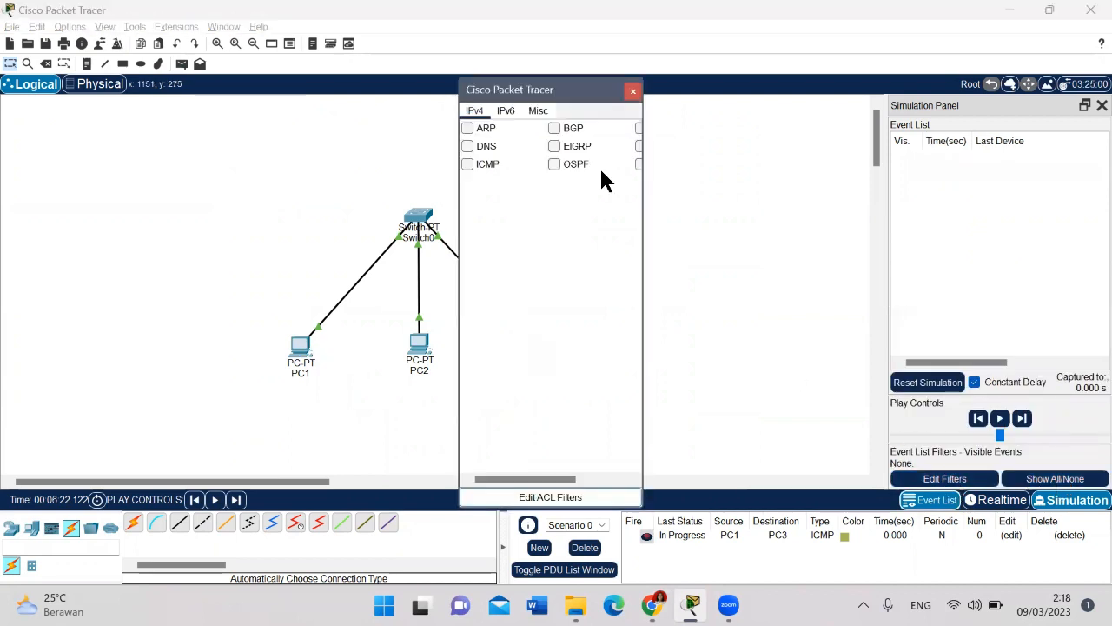
left_click(467, 128)
left_click(632, 92)
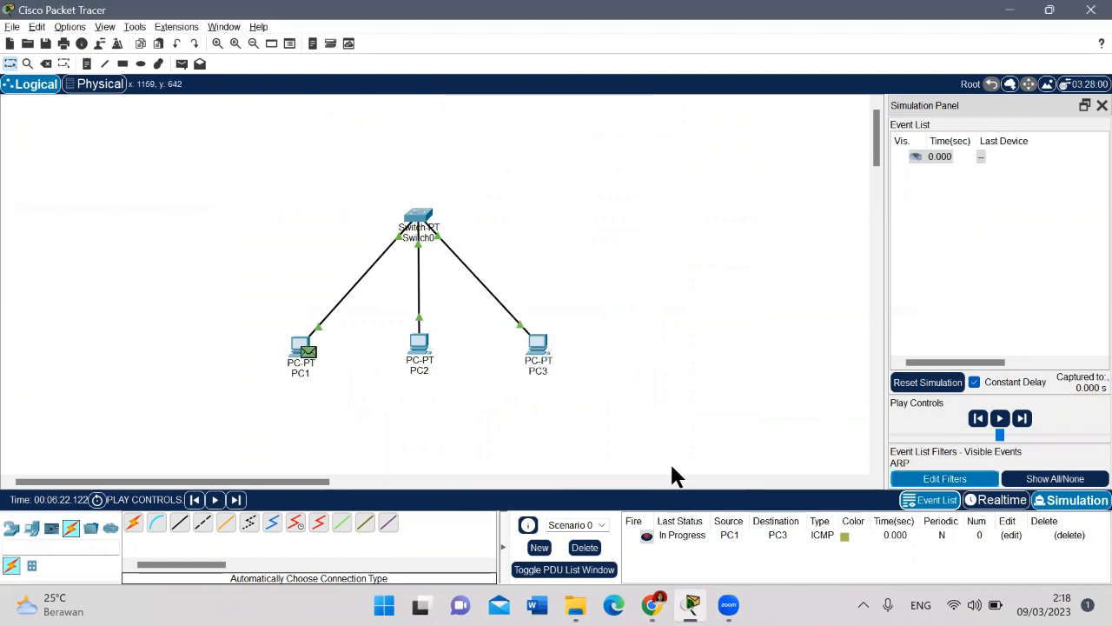
Step: Switch to Chrome and read experiment steps 7 and 8 on stepping through the simulation and rechecking the ARP table
mouse_move(652, 600)
left_click(588, 553)
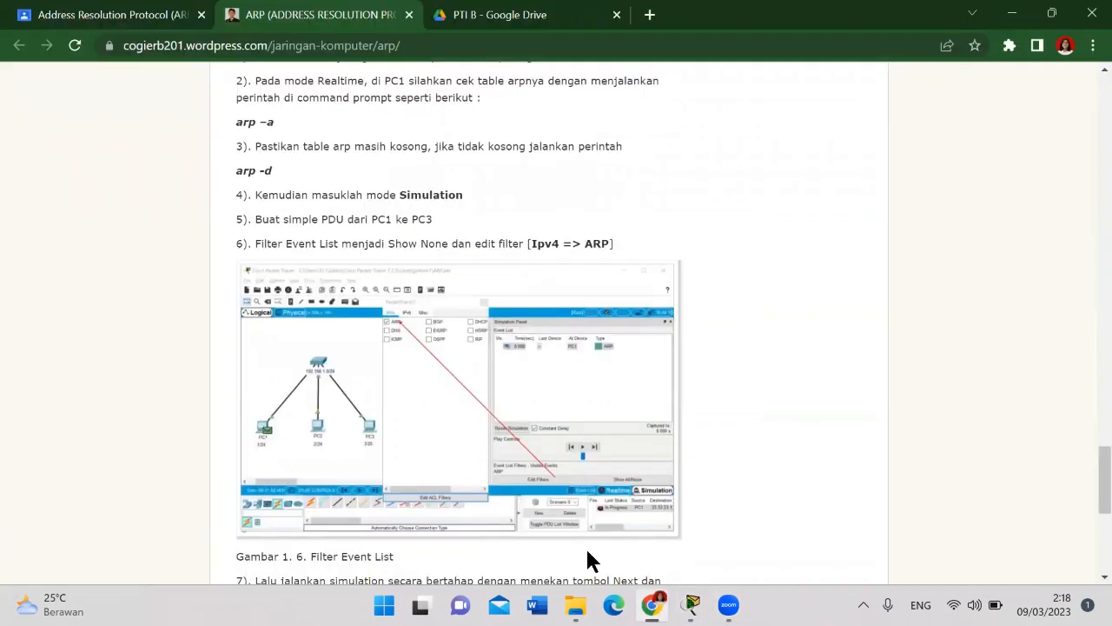
scroll(391, 343, "down", 3)
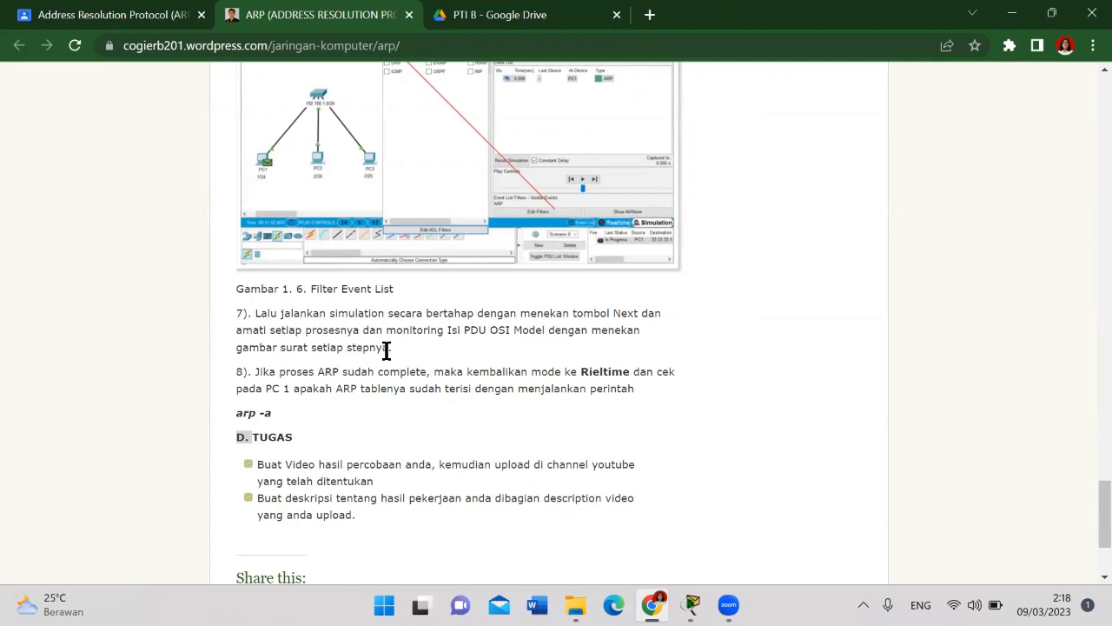
Step: Switch to Packet Tracer, examine the OSI model layers of the outgoing ARP request at PC1, and close its details
left_click(693, 605)
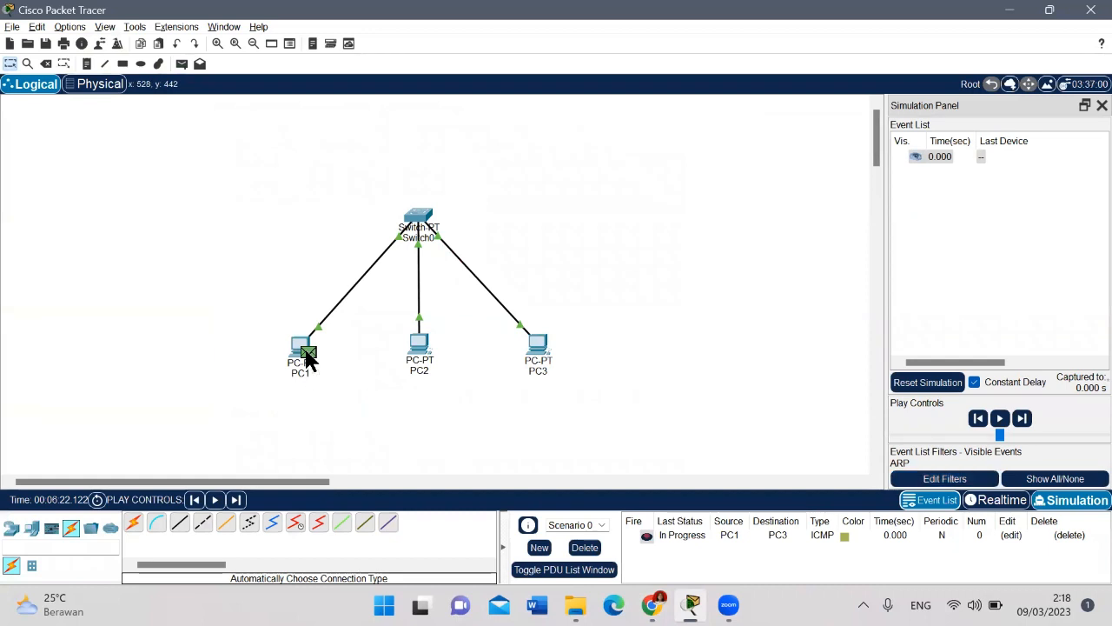
left_click(309, 354)
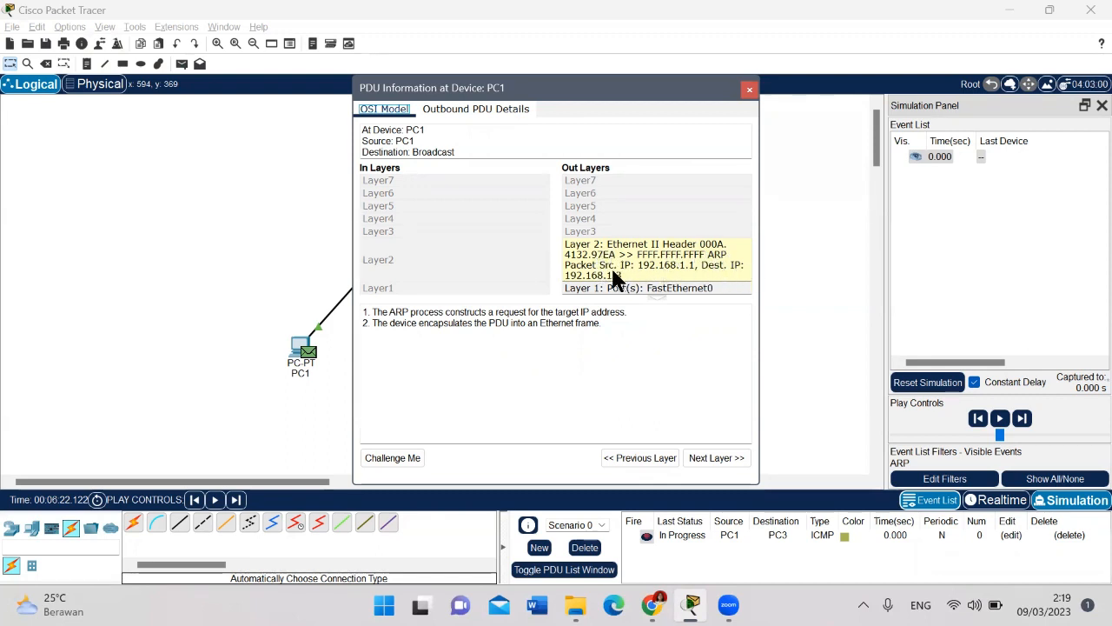
left_click(749, 90)
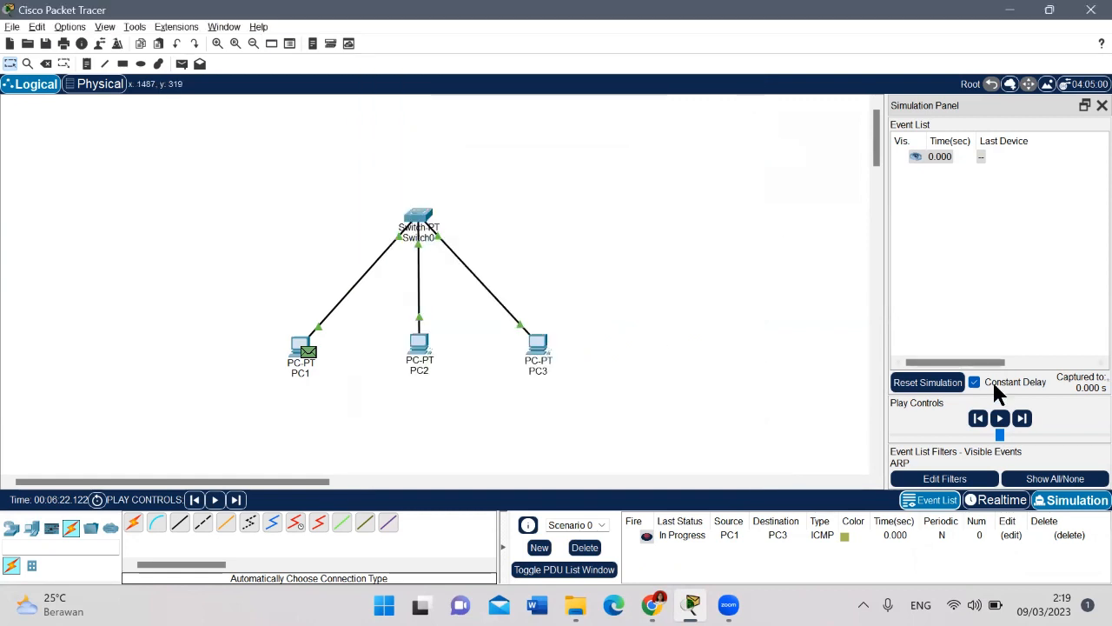
Step: Advance the simulation two steps through Switch0 and inspect the OSI model details of the ARP packets at PC2 and PC3
left_click(1023, 419)
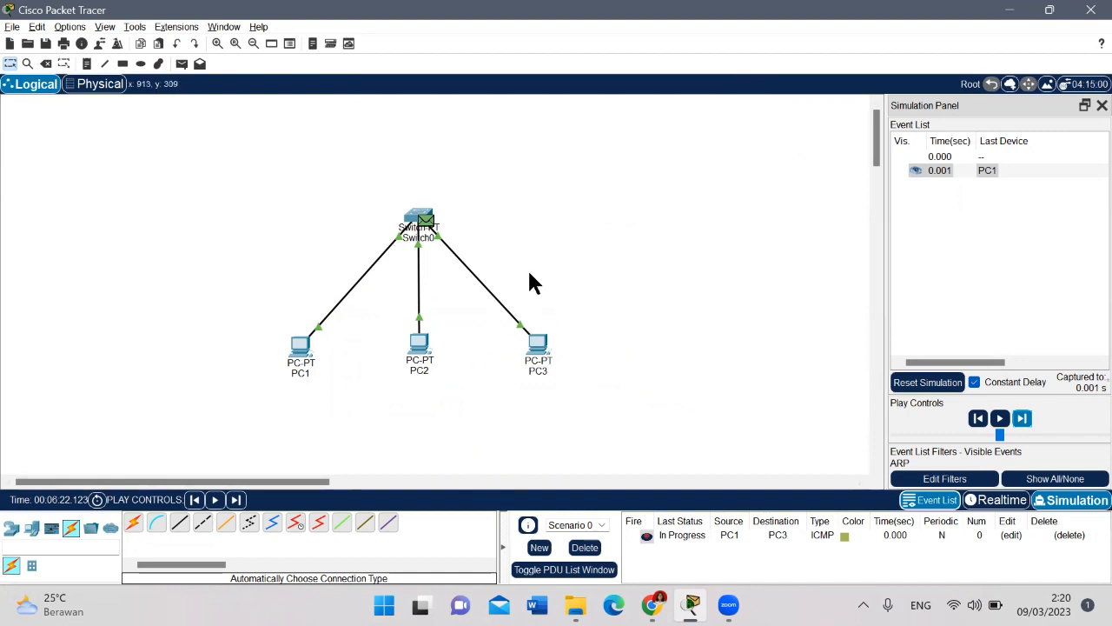
left_click(1023, 419)
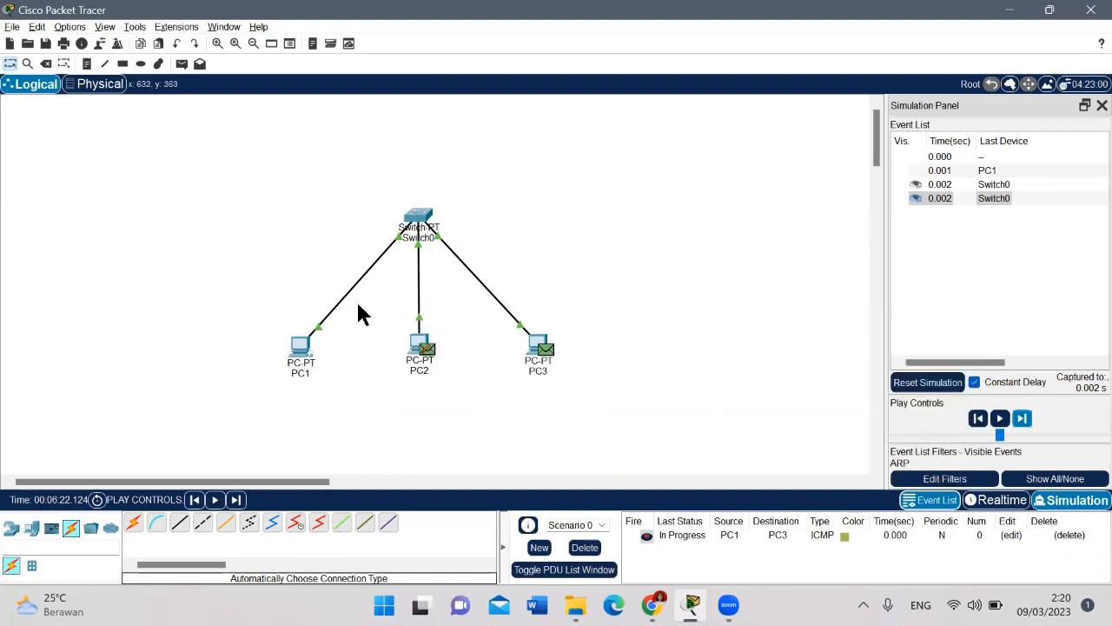
left_click(428, 350)
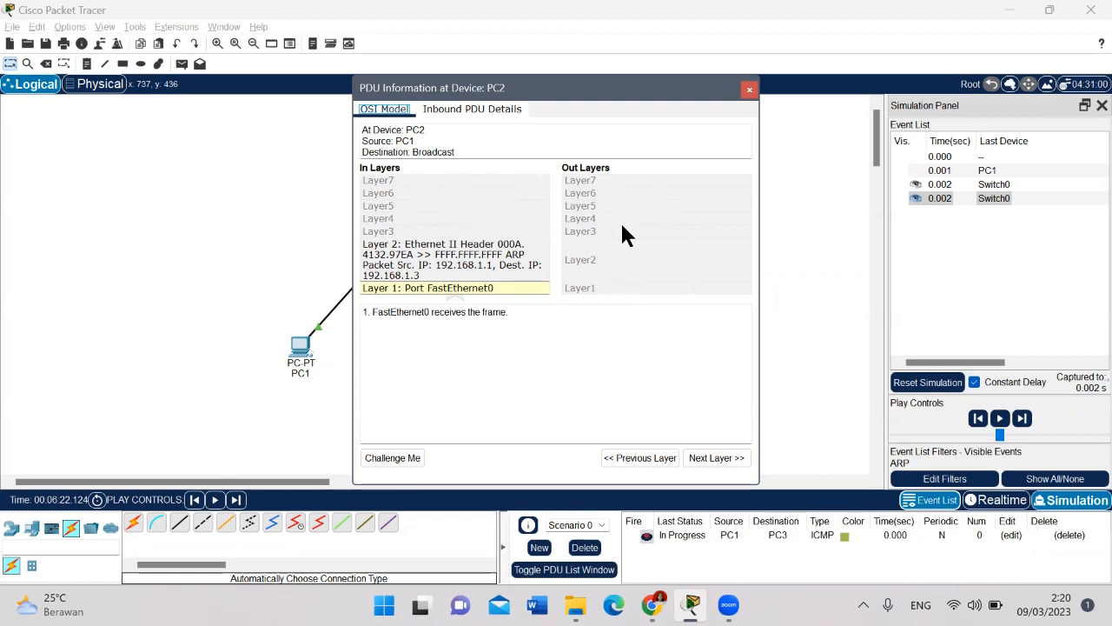
left_click(749, 90)
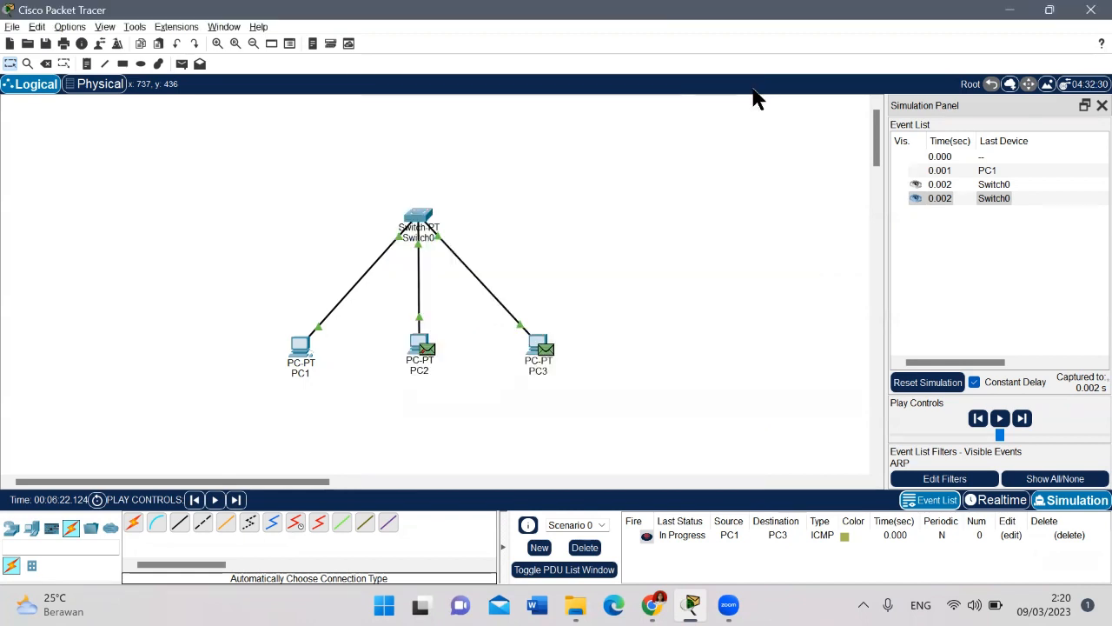
left_click(549, 351)
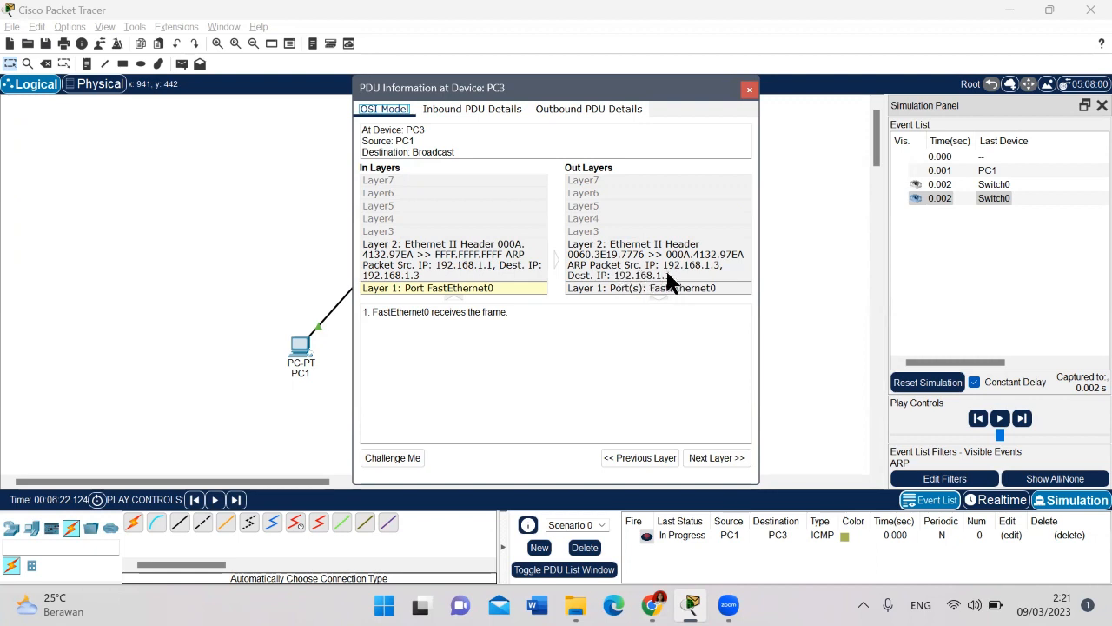
left_click(750, 93)
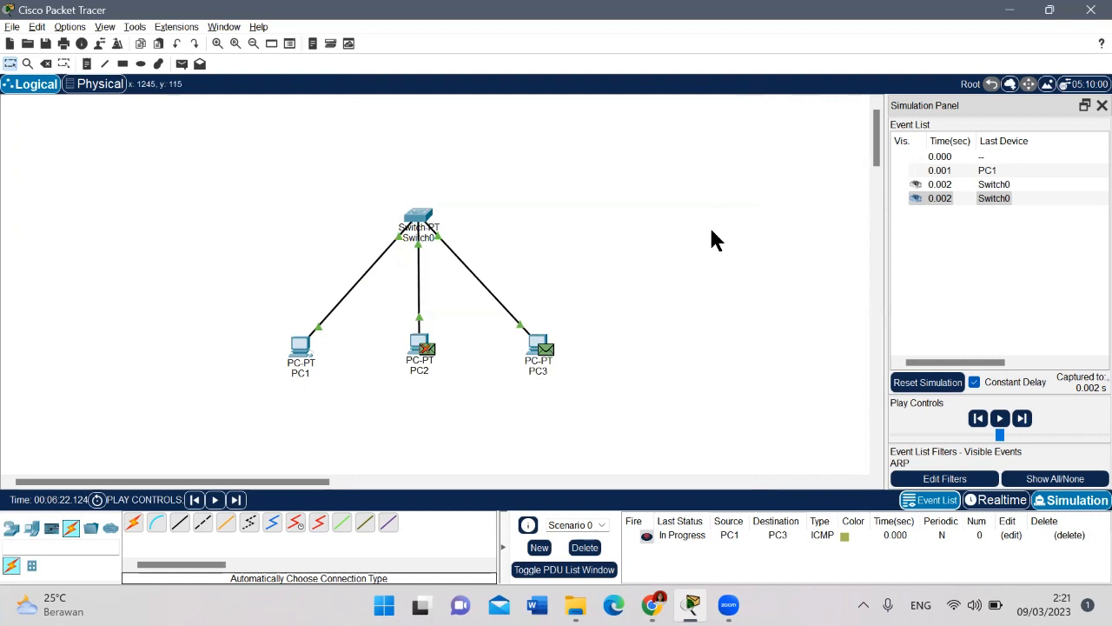
Step: Advance the simulation two more steps to carry PC3's ARP reply to PC1, and inspect the packet's details at PC1
left_click(1024, 420)
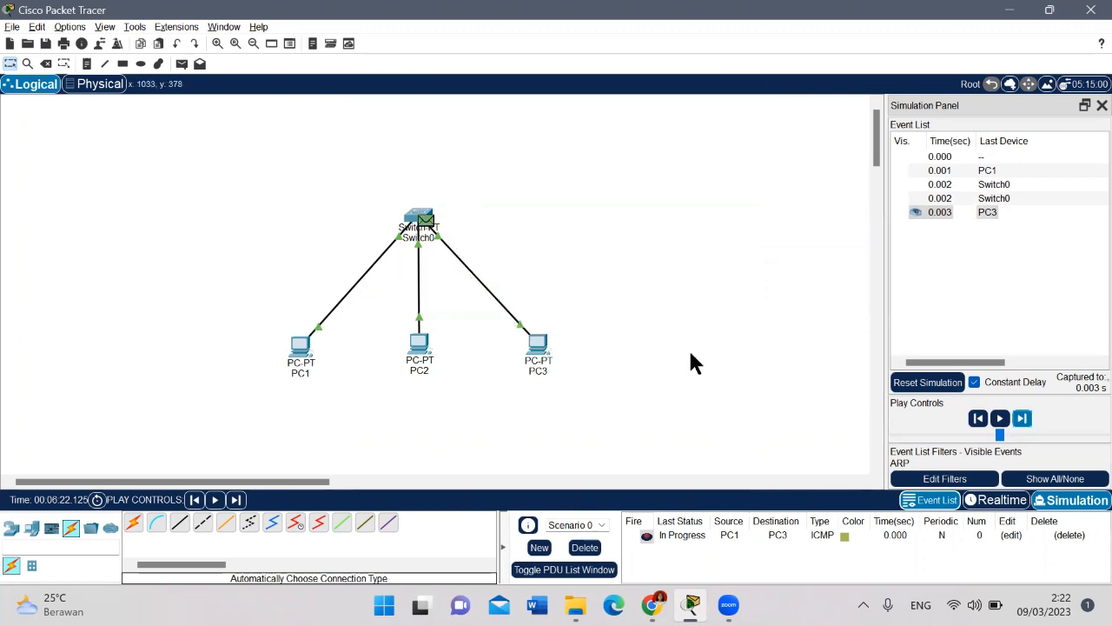
left_click(1023, 417)
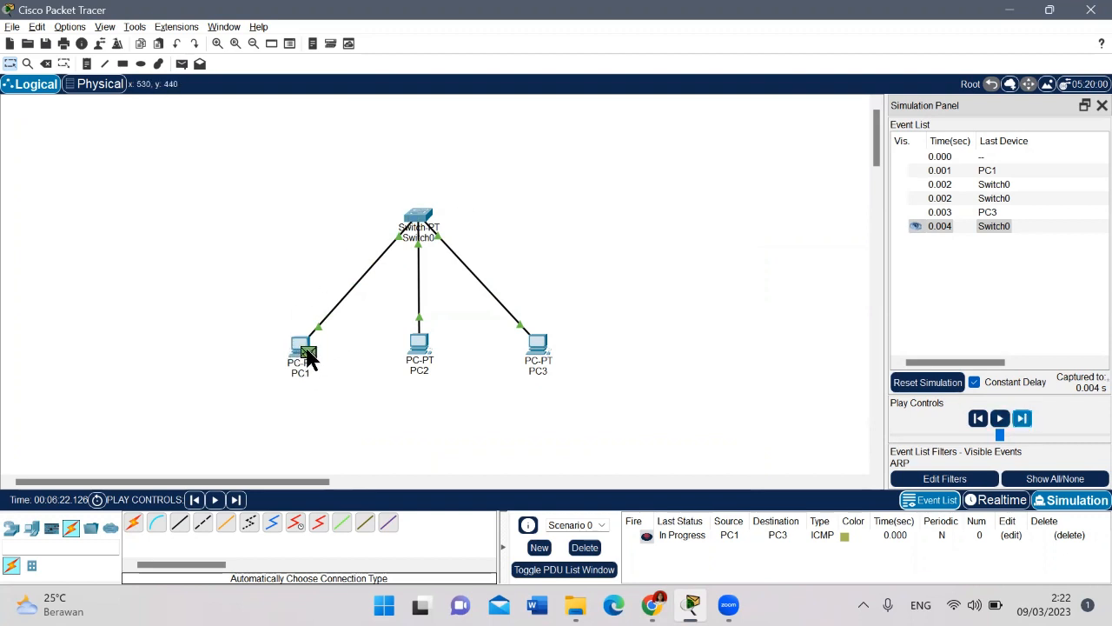
mouse_move(306, 351)
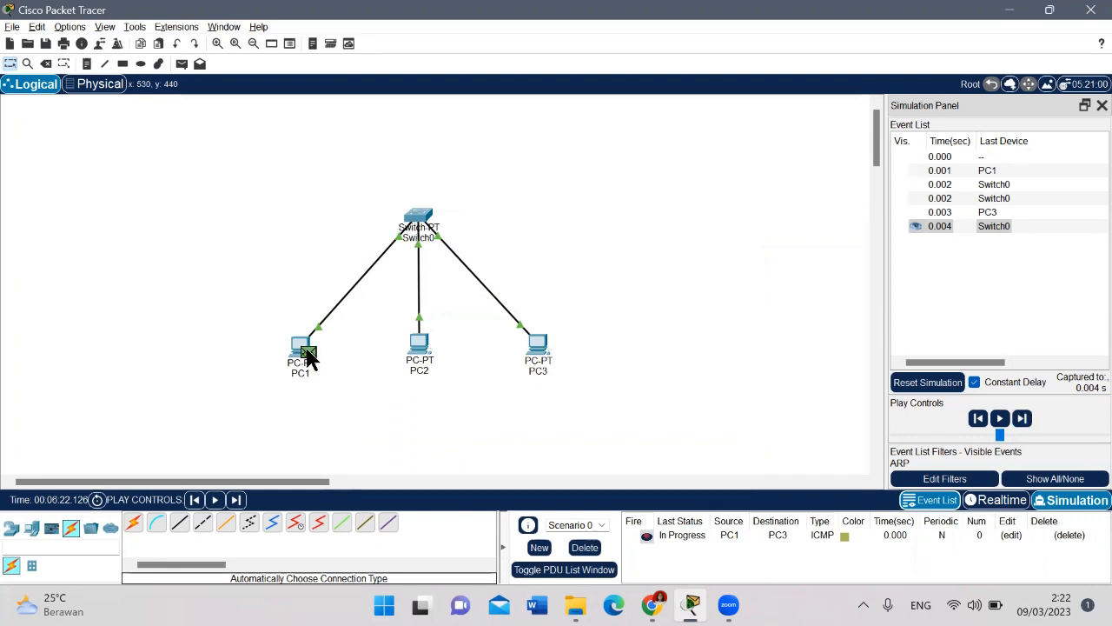
left_click(304, 351)
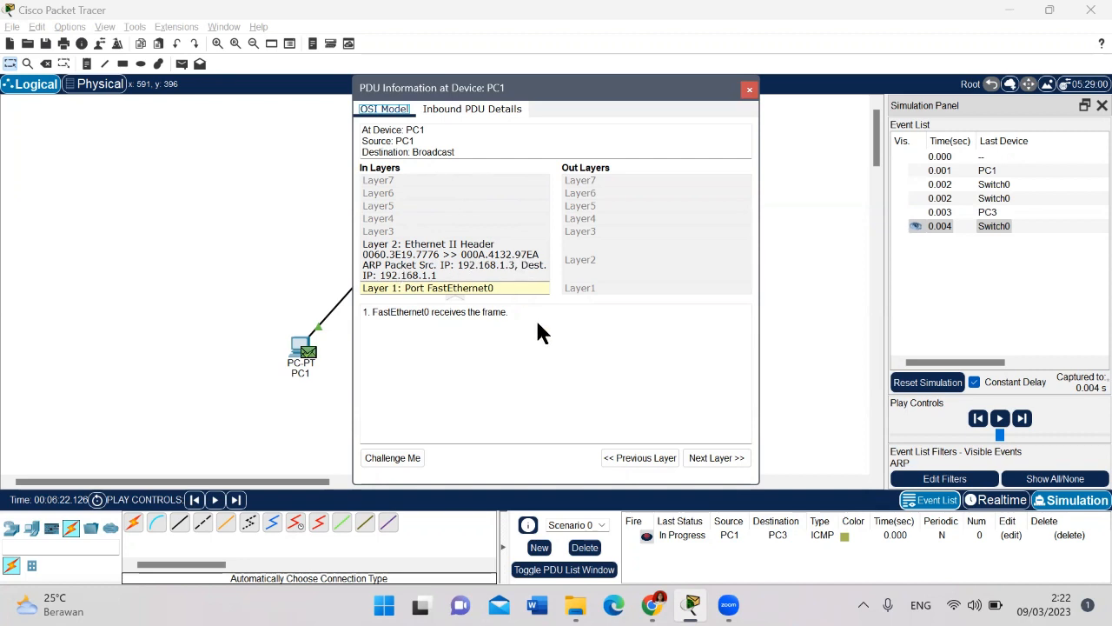
left_click(750, 90)
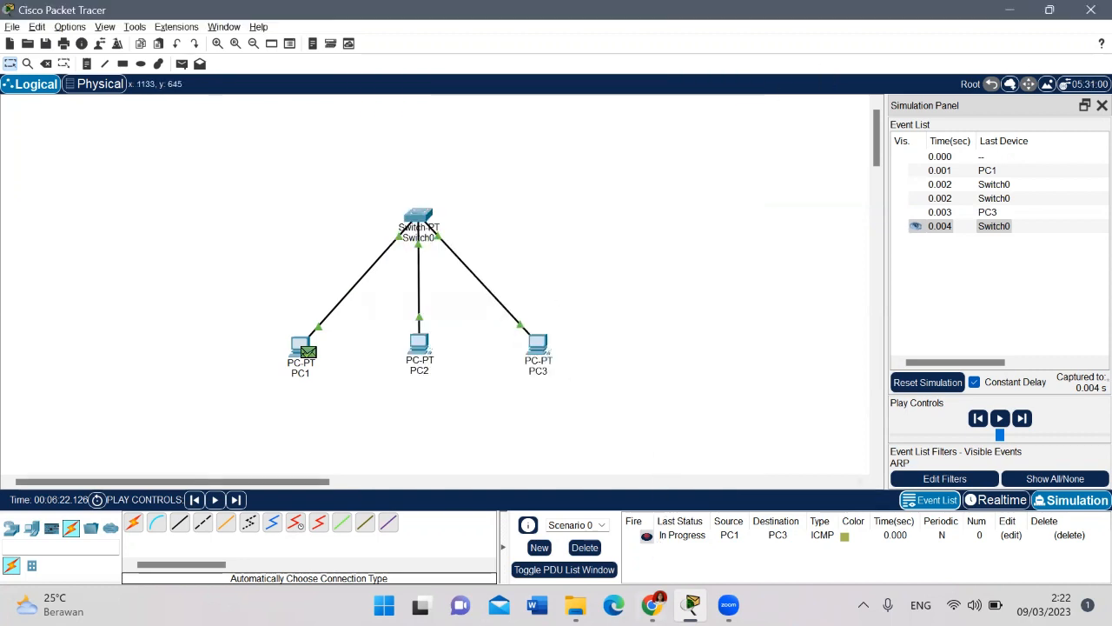
Step: Switch to Chrome and read step 8 on returning to Realtime mode and checking PC1's ARP table
left_click(652, 605)
scroll(477, 404, "down", 1)
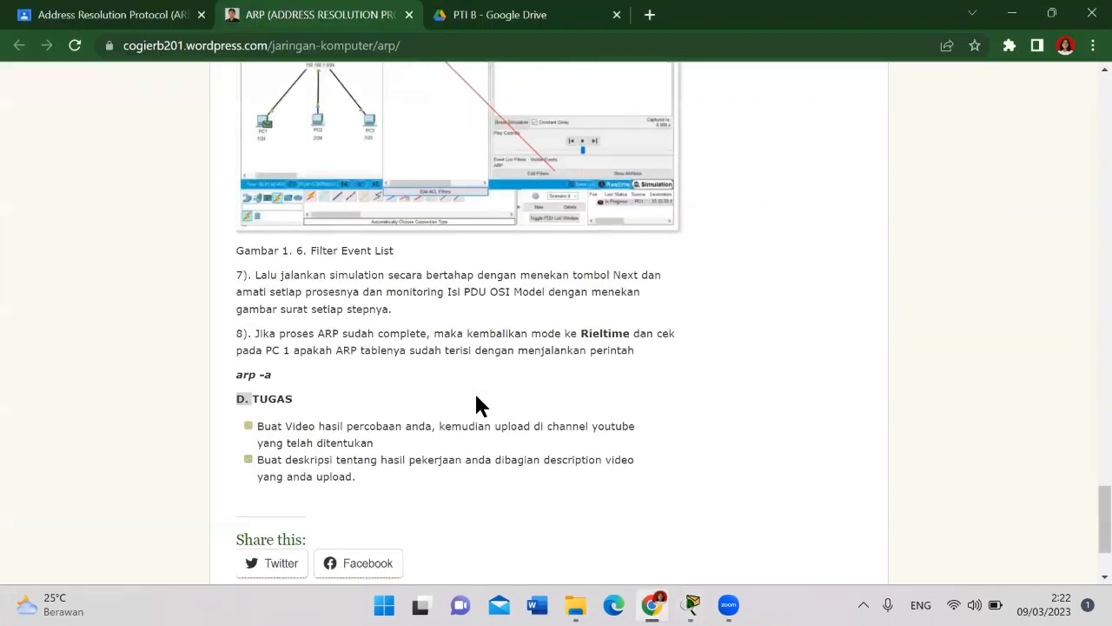
Step: Switch to Packet Tracer and return the network from Simulation to Realtime mode
scroll(476, 404, "down", 1)
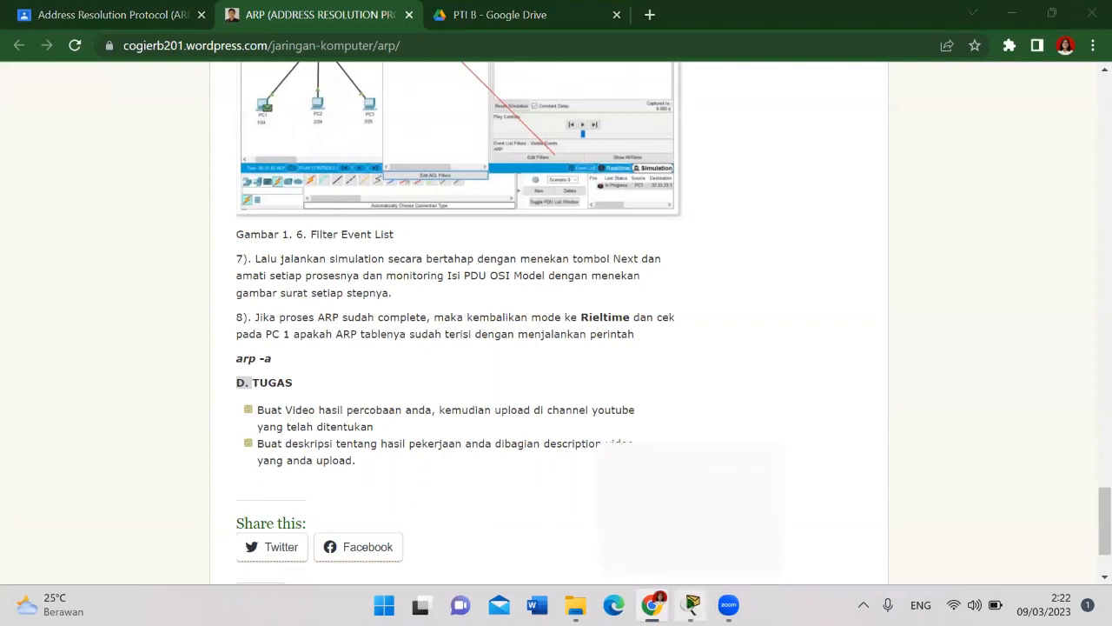
left_click(691, 605)
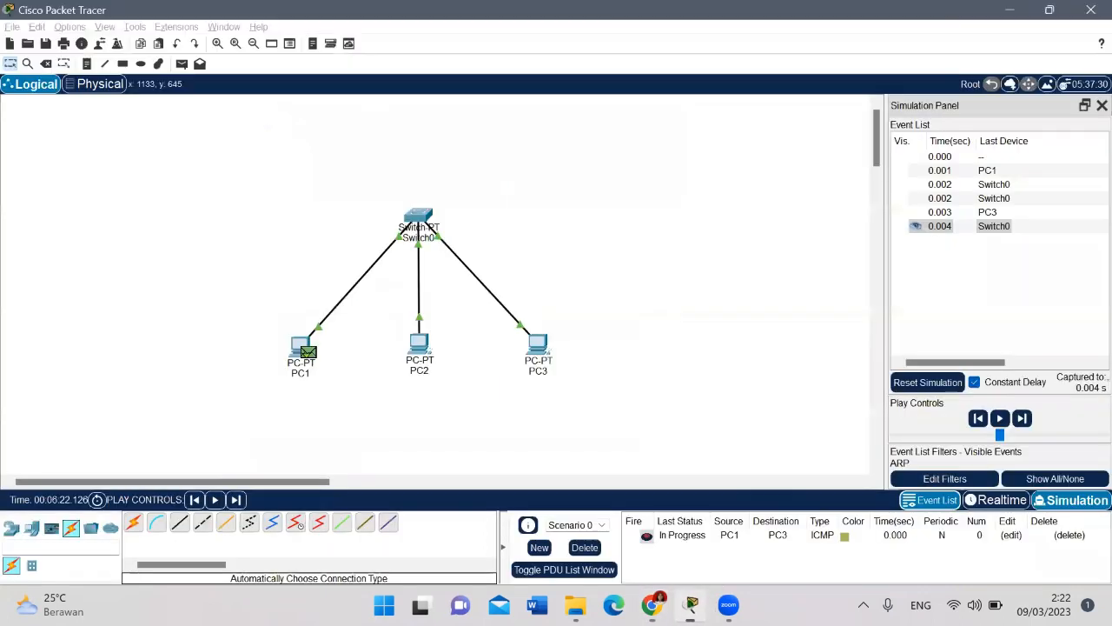
left_click(986, 509)
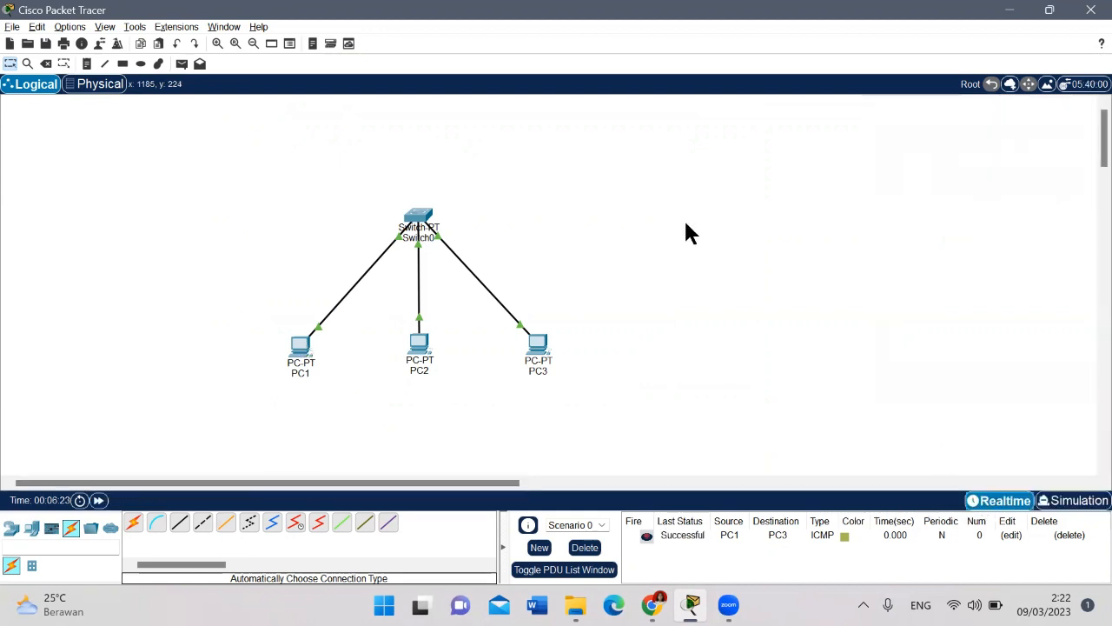
Step: Open PC1's command prompt and run arp -a to list its ARP table
left_click(297, 351)
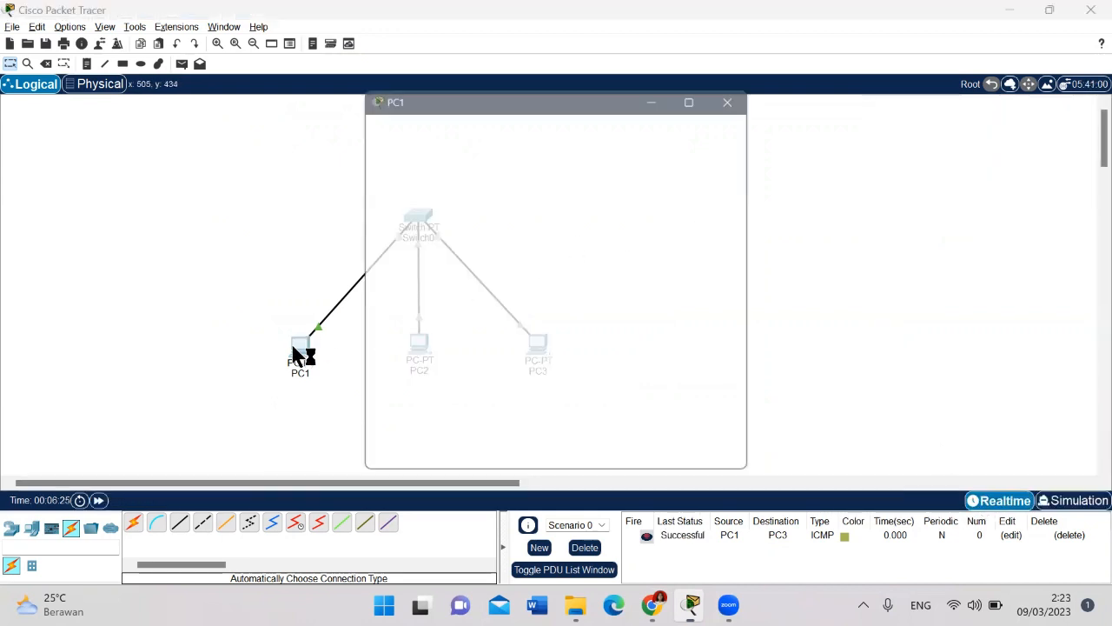
left_click(623, 165)
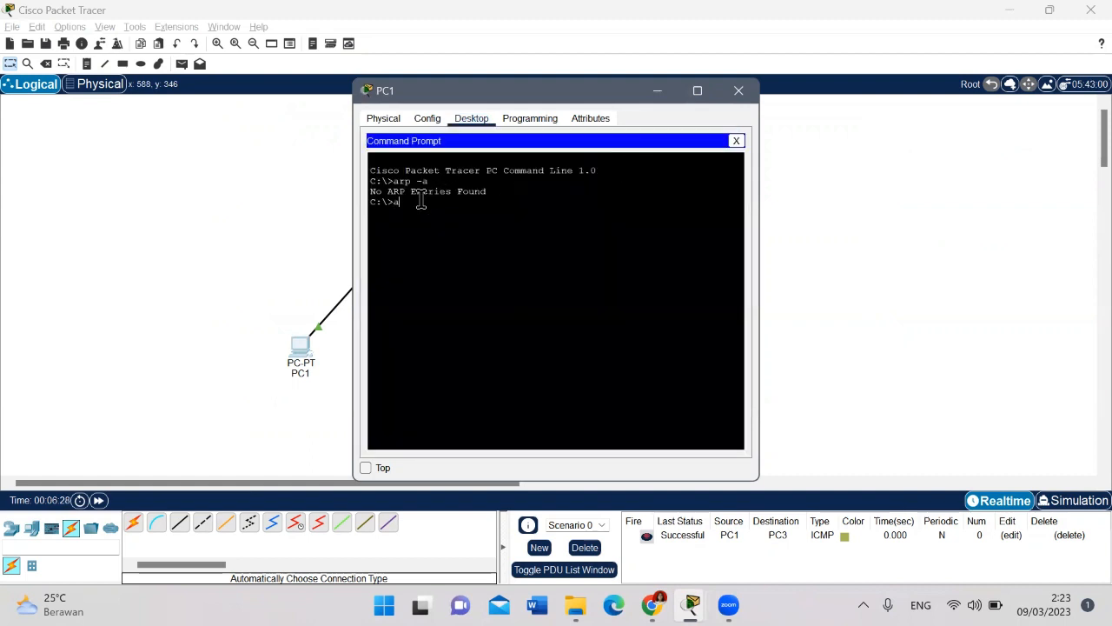
type("arp -a")
key("Return")
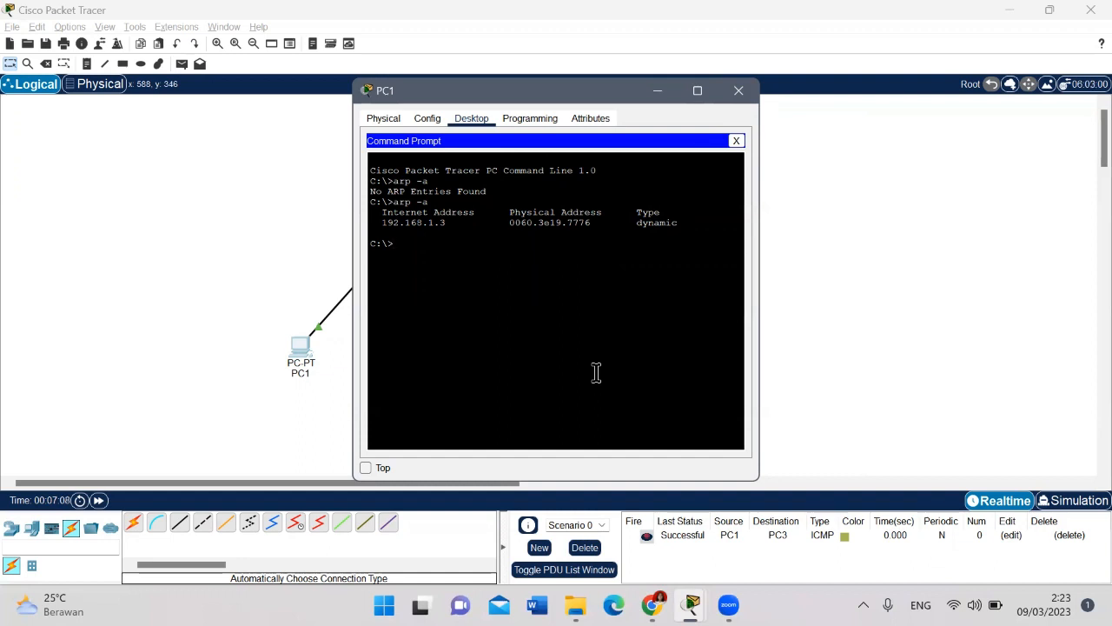
Step: Switch to Chrome and review the end of the ARP guide, from step 8 to the Tugas section
left_click(653, 605)
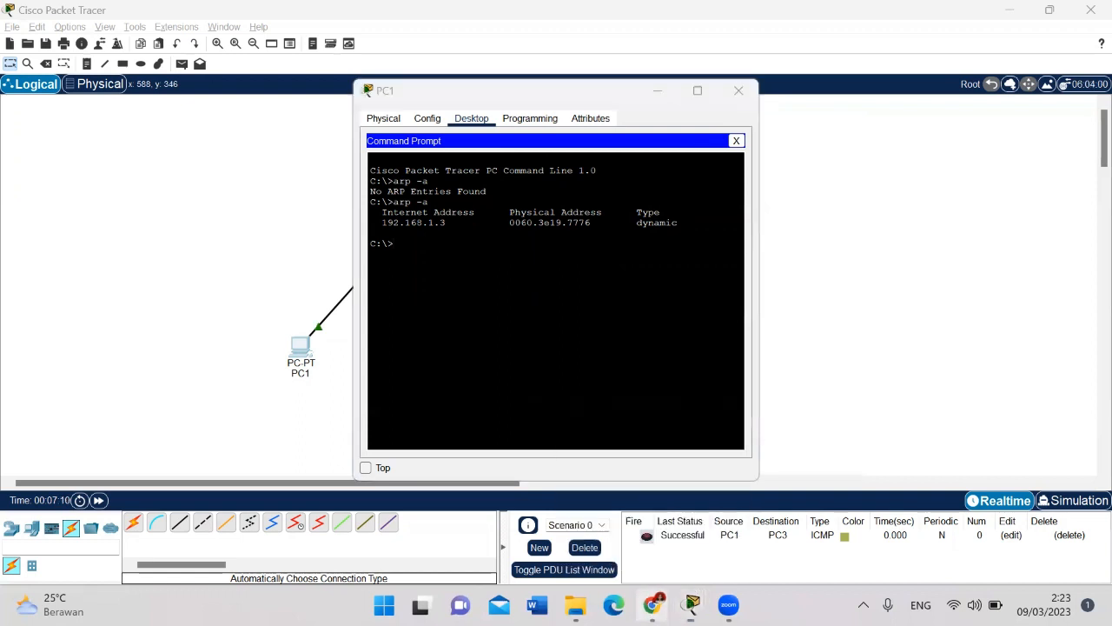
scroll(573, 423, "down", 2)
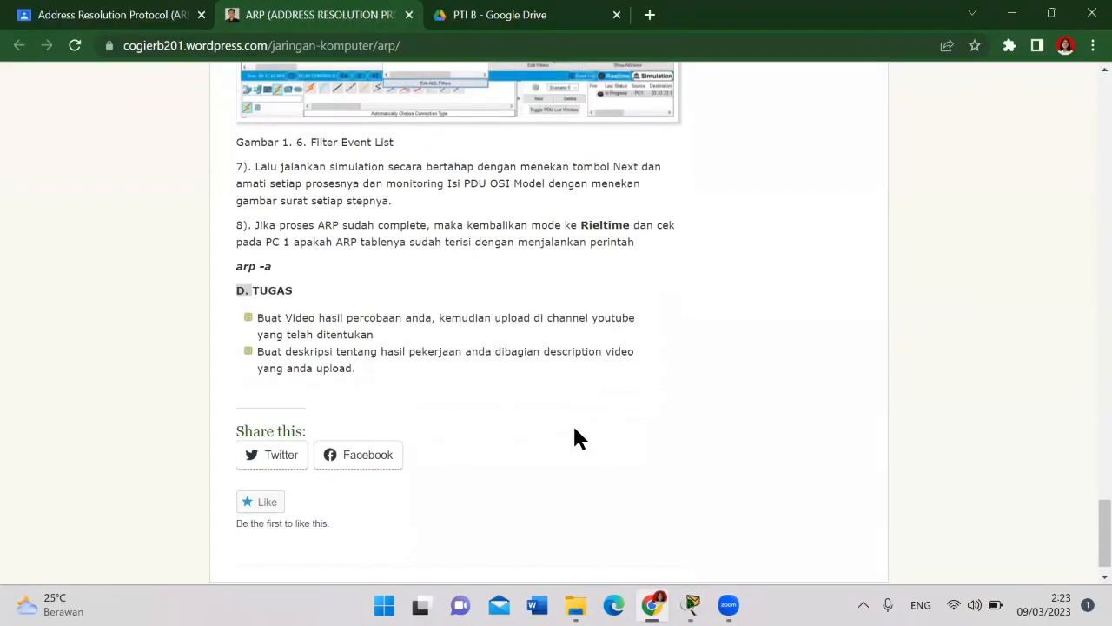
scroll(573, 423, "up", 2)
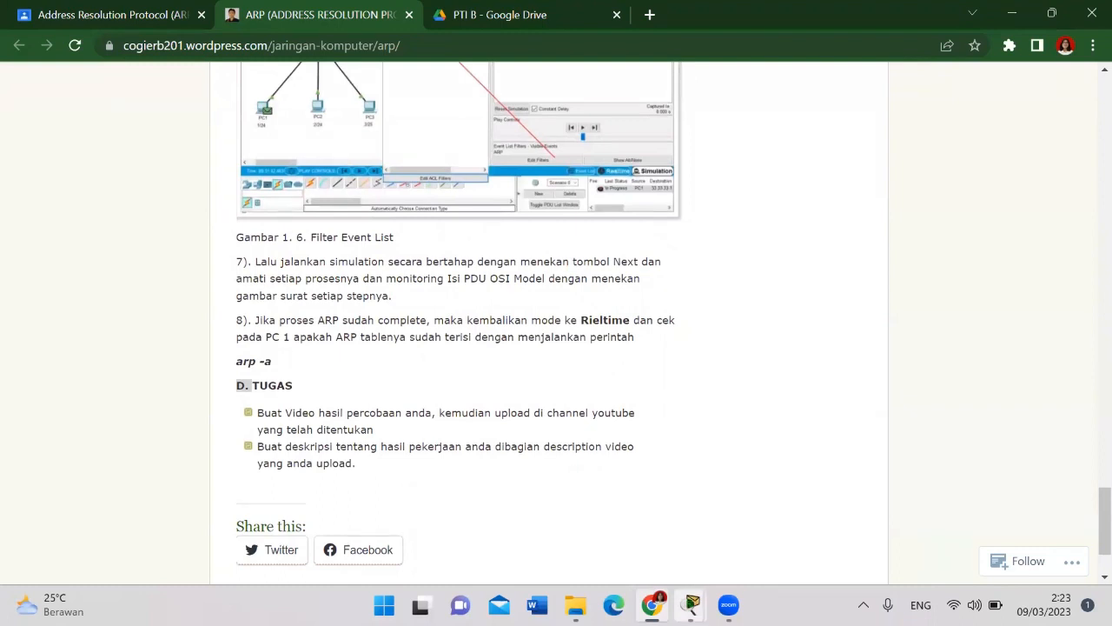
Step: Switch back to Packet Tracer and view the network topology and PC1's ARP table in its command prompt
mouse_move(691, 605)
left_click(775, 522)
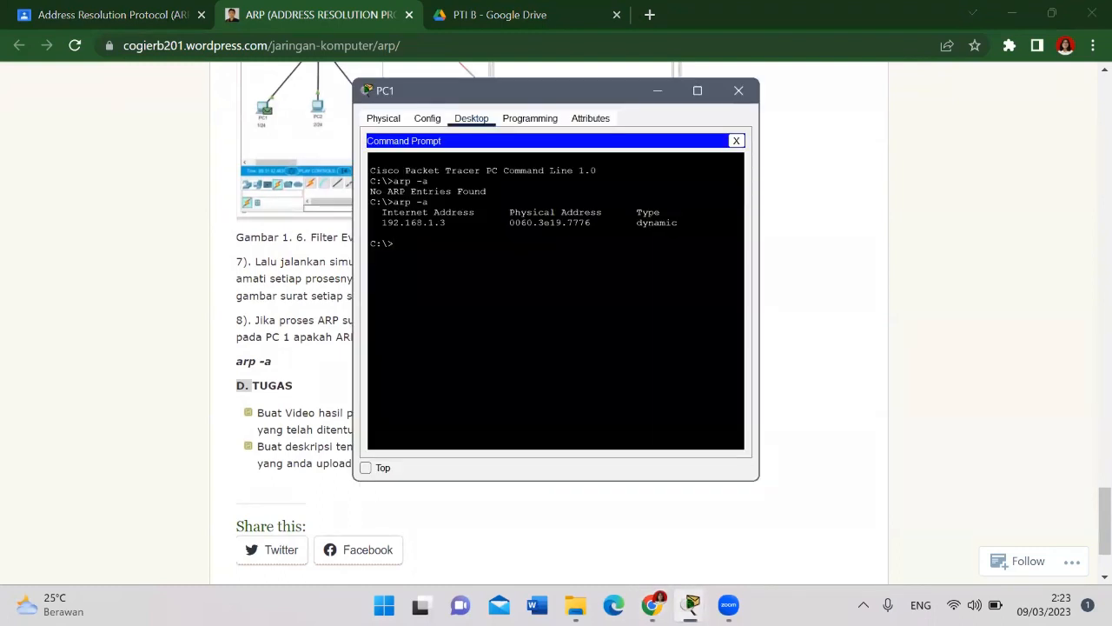
left_click(638, 498)
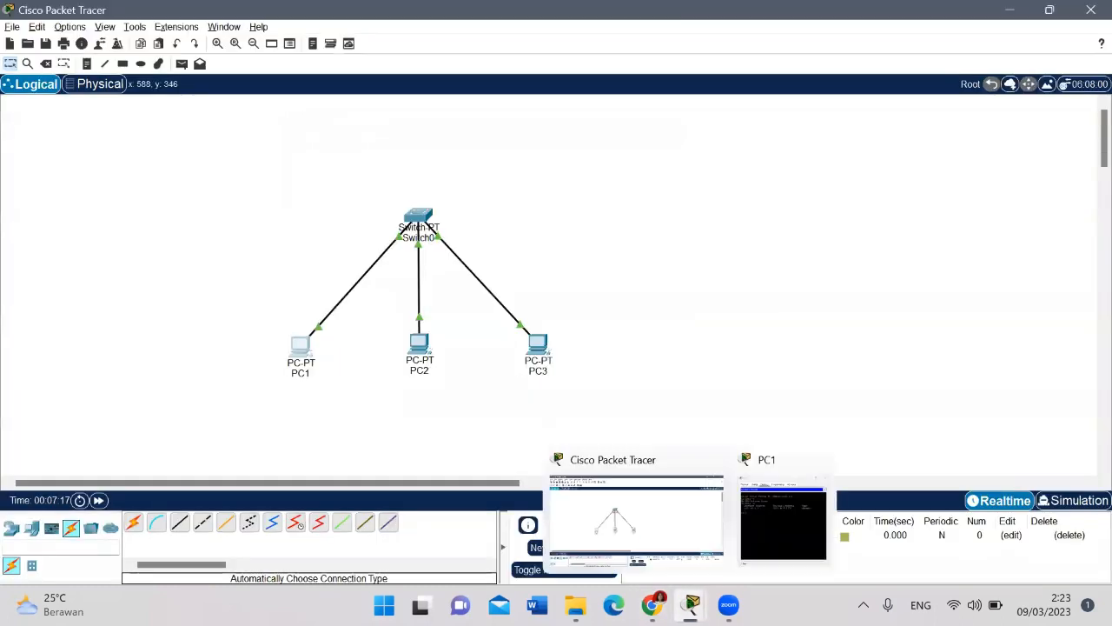
left_click(794, 480)
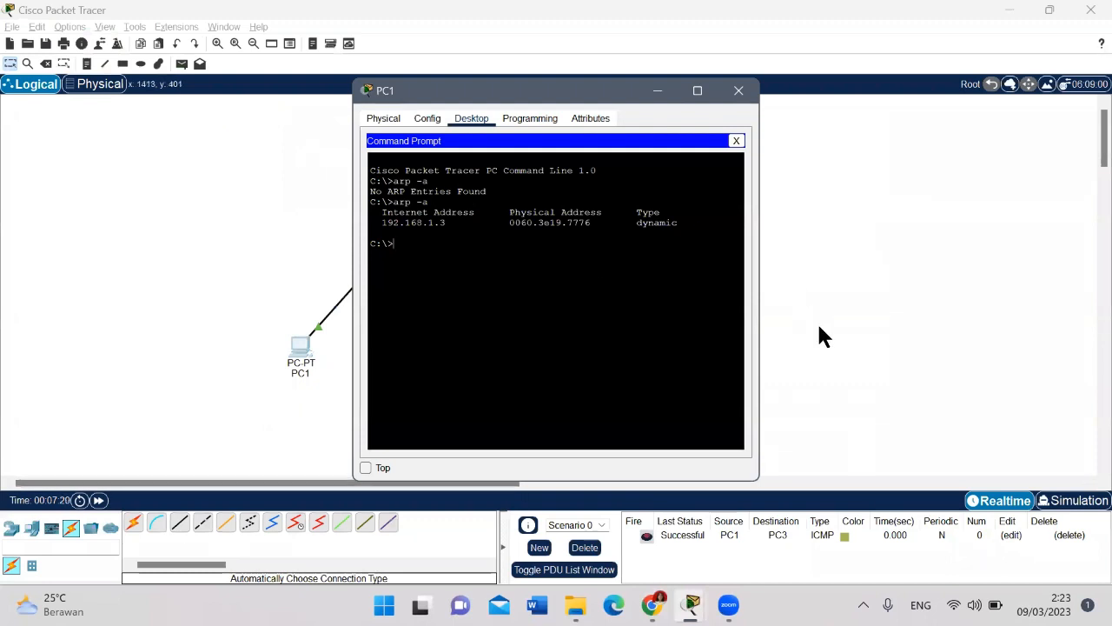